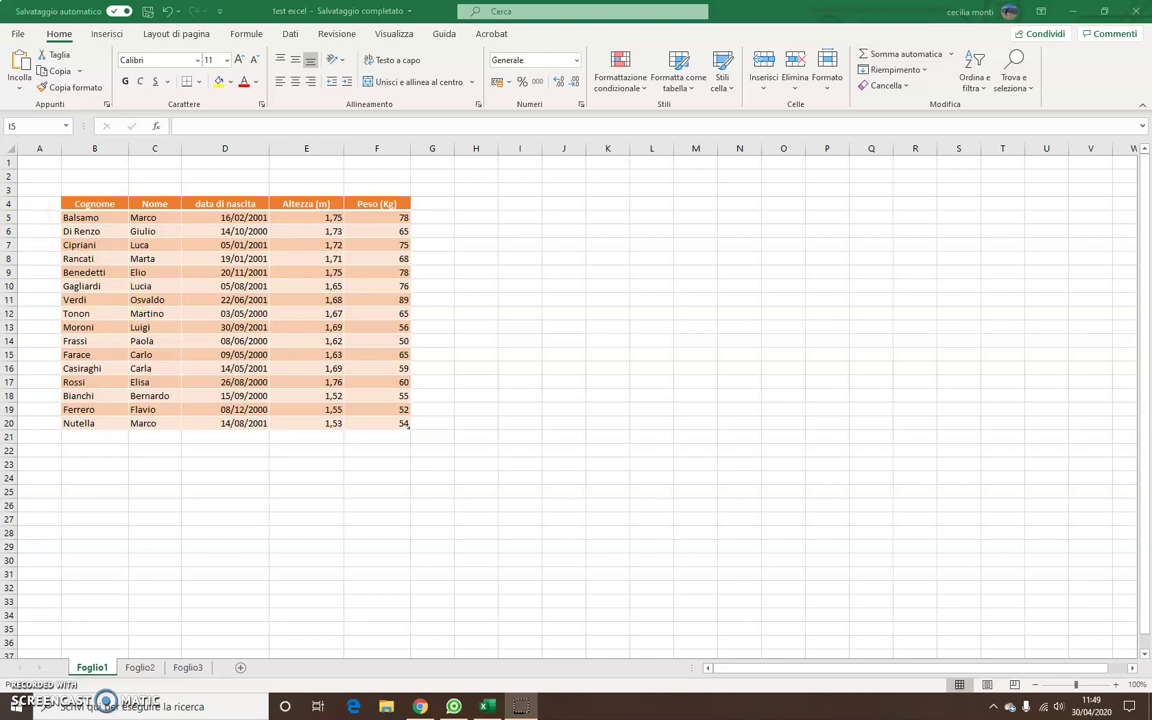
# - Apply Filtro to the header row B4:F4, Cognome through Peso (Kg)
pyautogui.click(76, 203)
pyautogui.moveTo(76, 203); pyautogui.dragTo(360, 204)
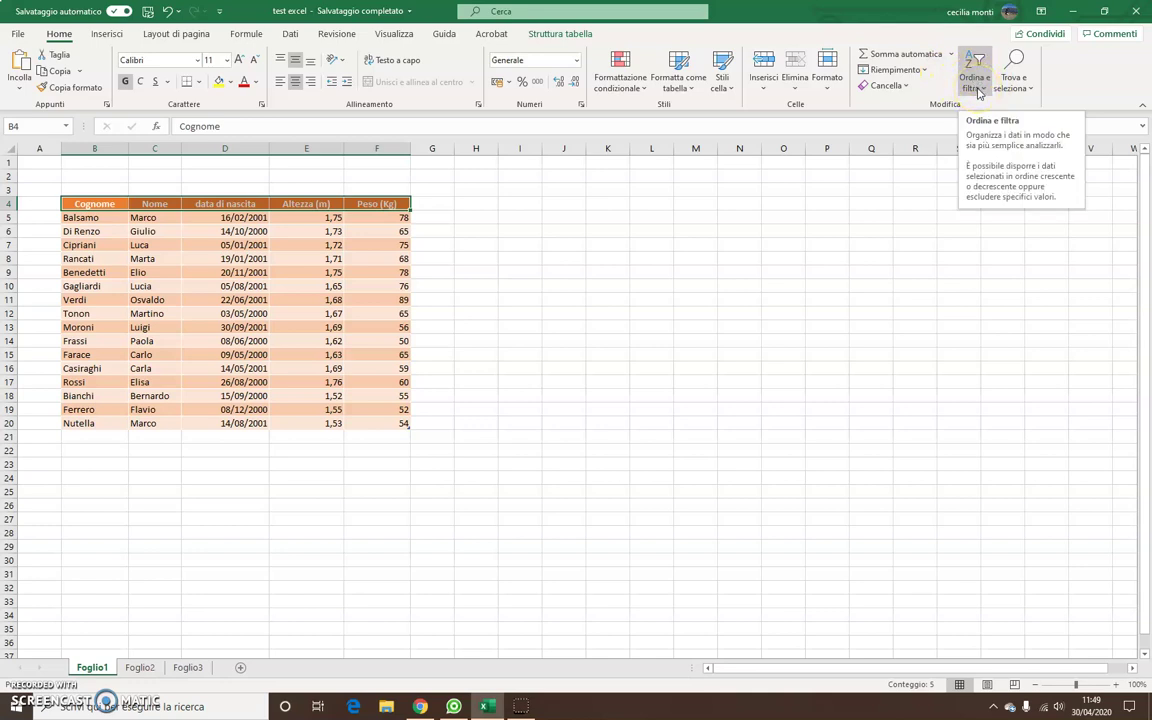
pyautogui.click(979, 90)
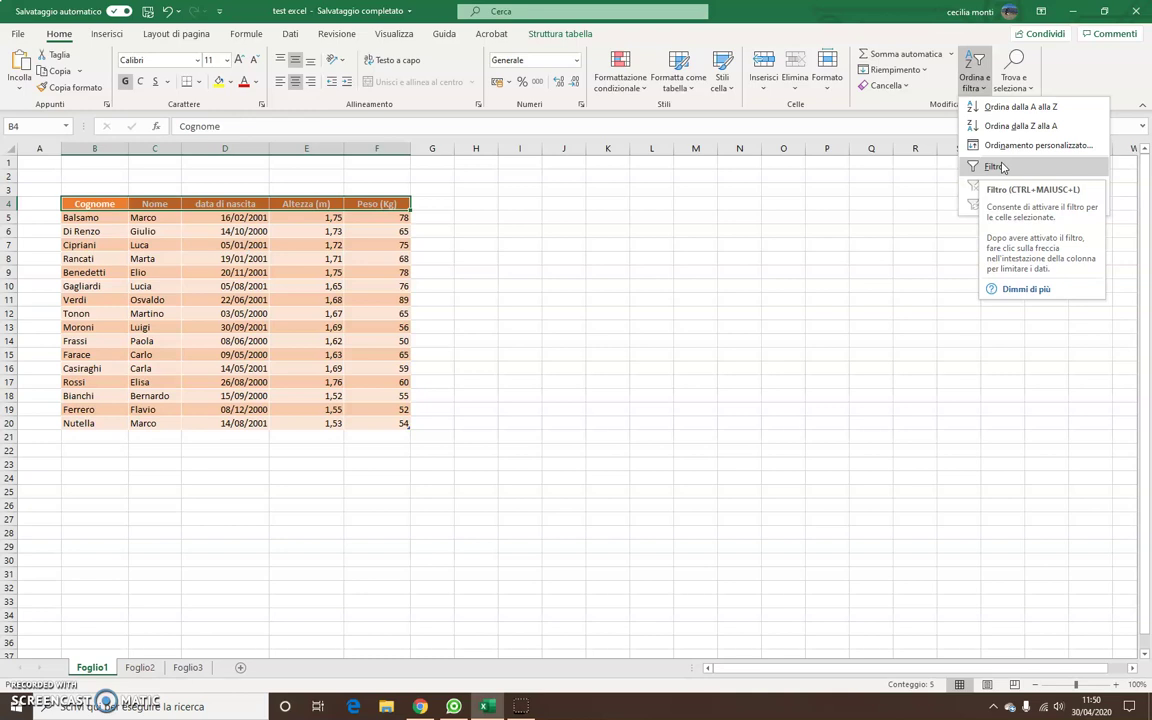
pyautogui.click(1002, 167)
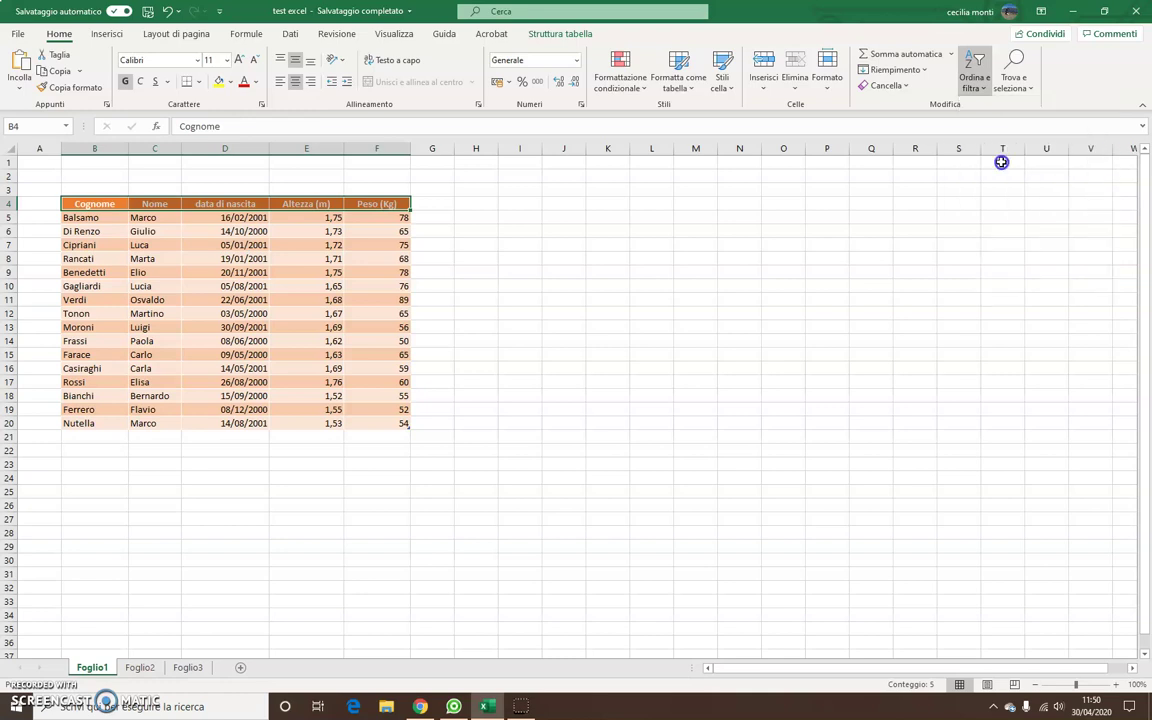
# - Sort the student records A to Z by Cognome from its filter arrow
pyautogui.click(421, 233)
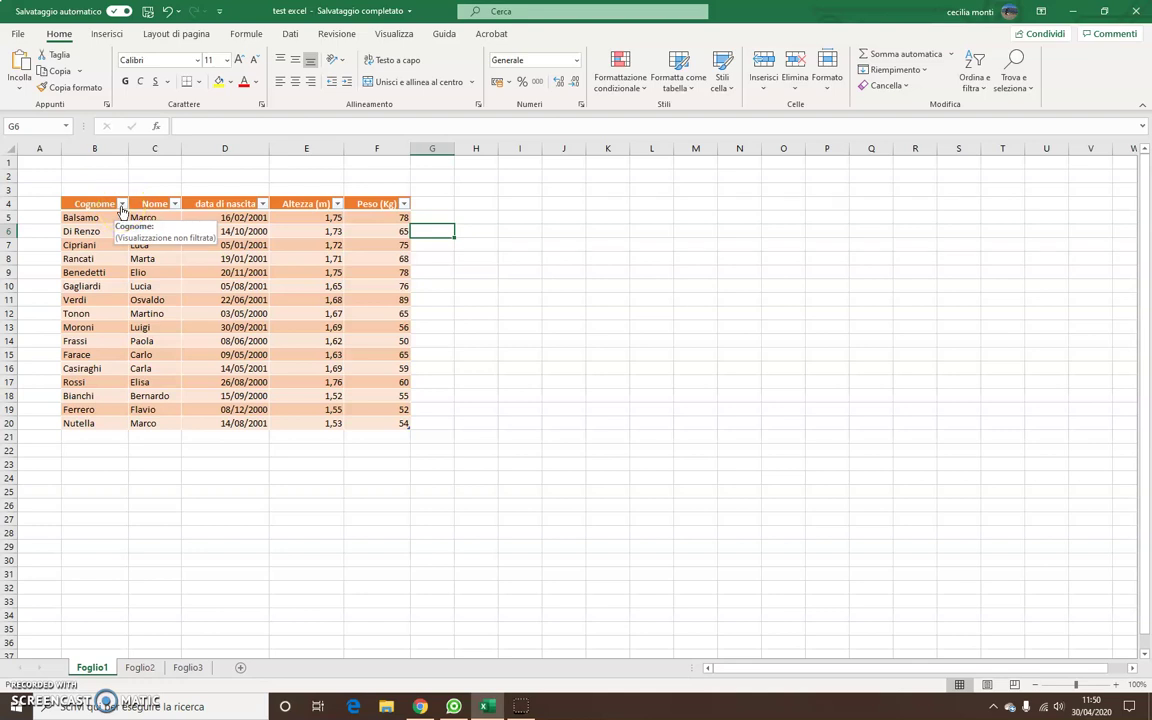
pyautogui.click(121, 204)
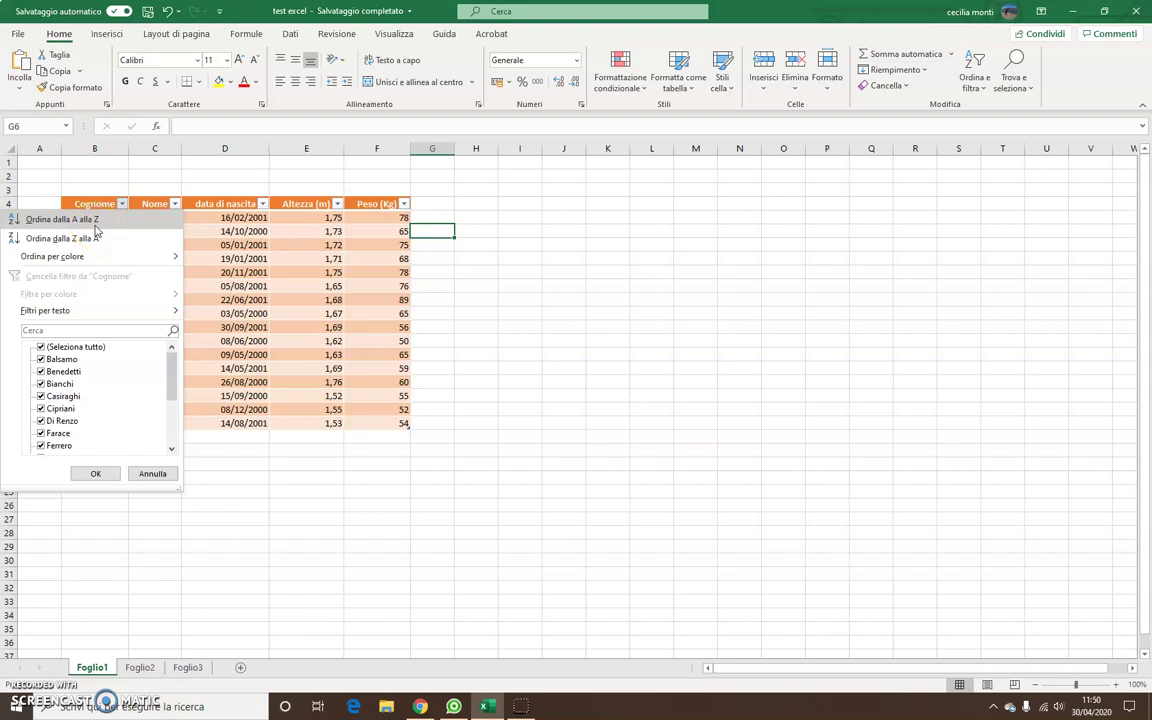
pyautogui.click(94, 220)
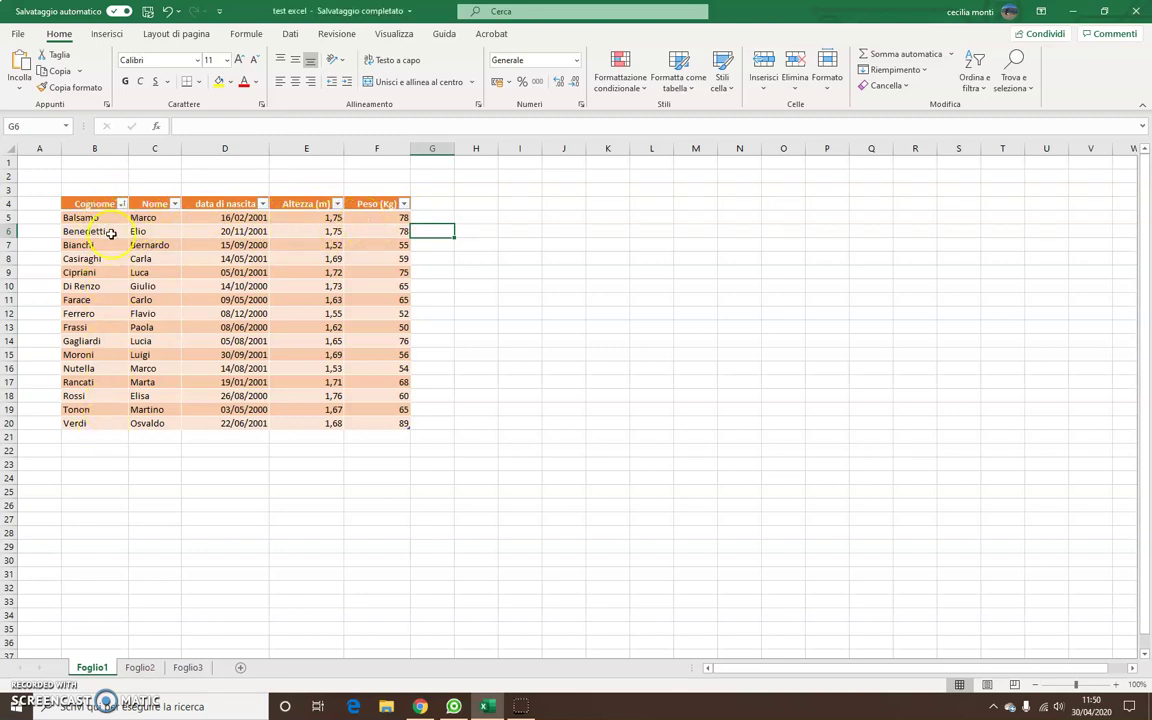
pyautogui.click(121, 204)
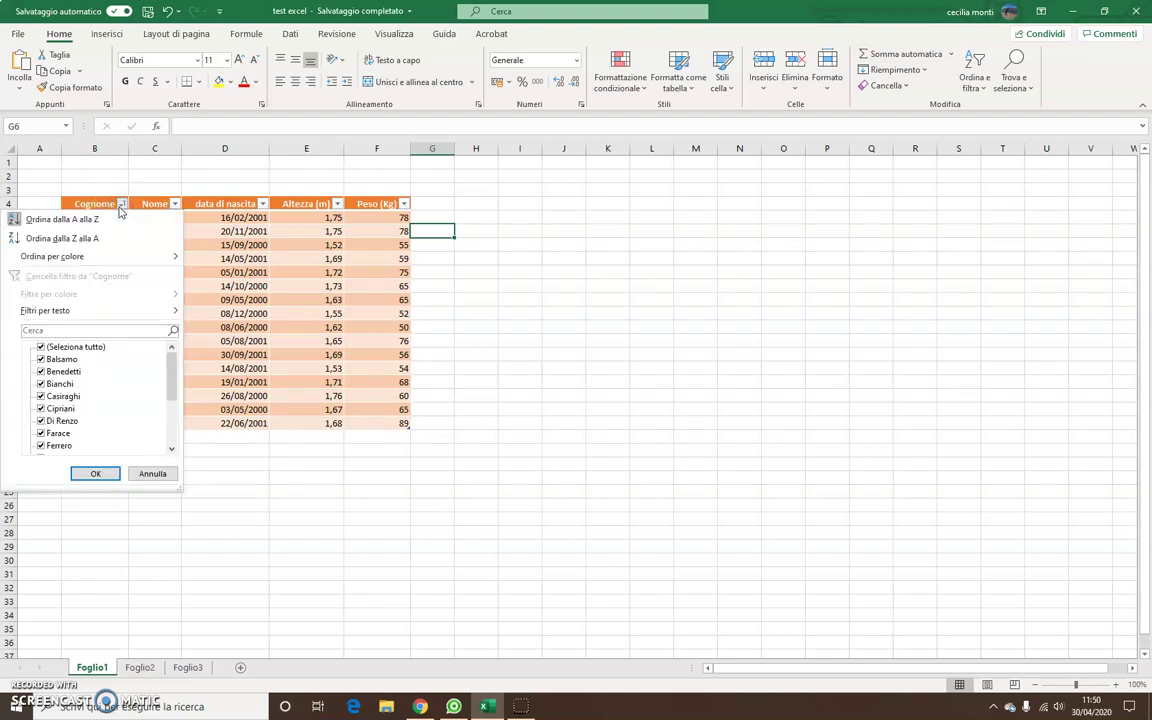
pyautogui.click(95, 327)
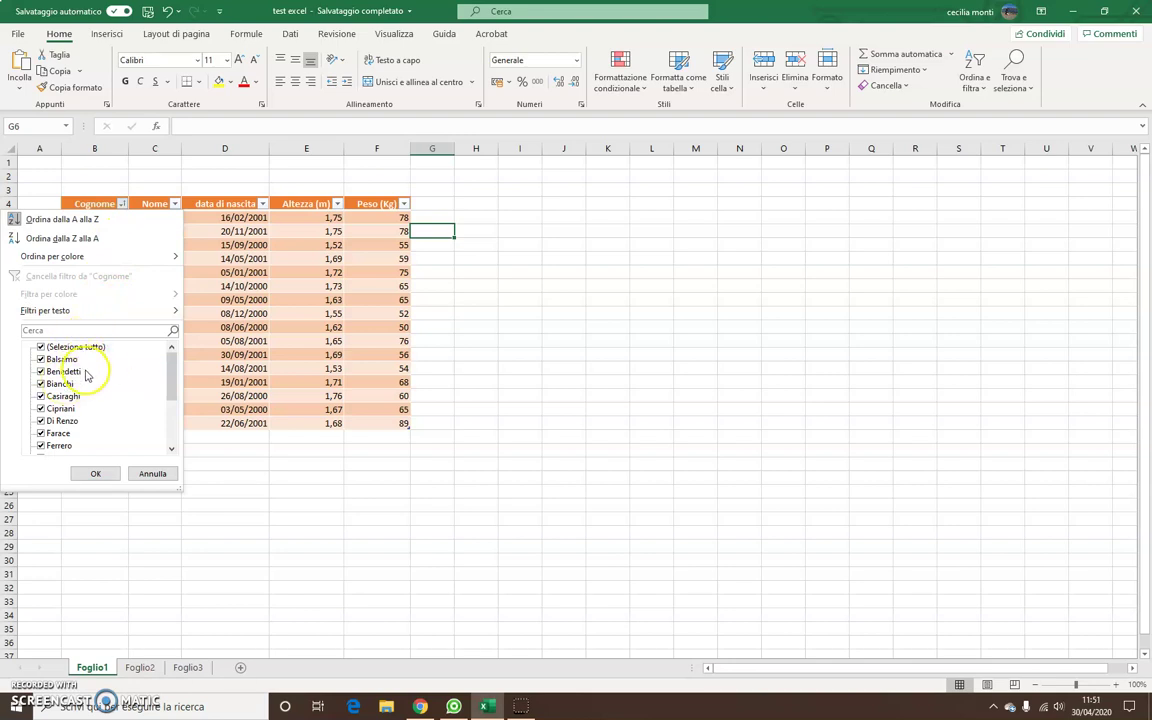
pyautogui.scroll(-3, 85, 375)
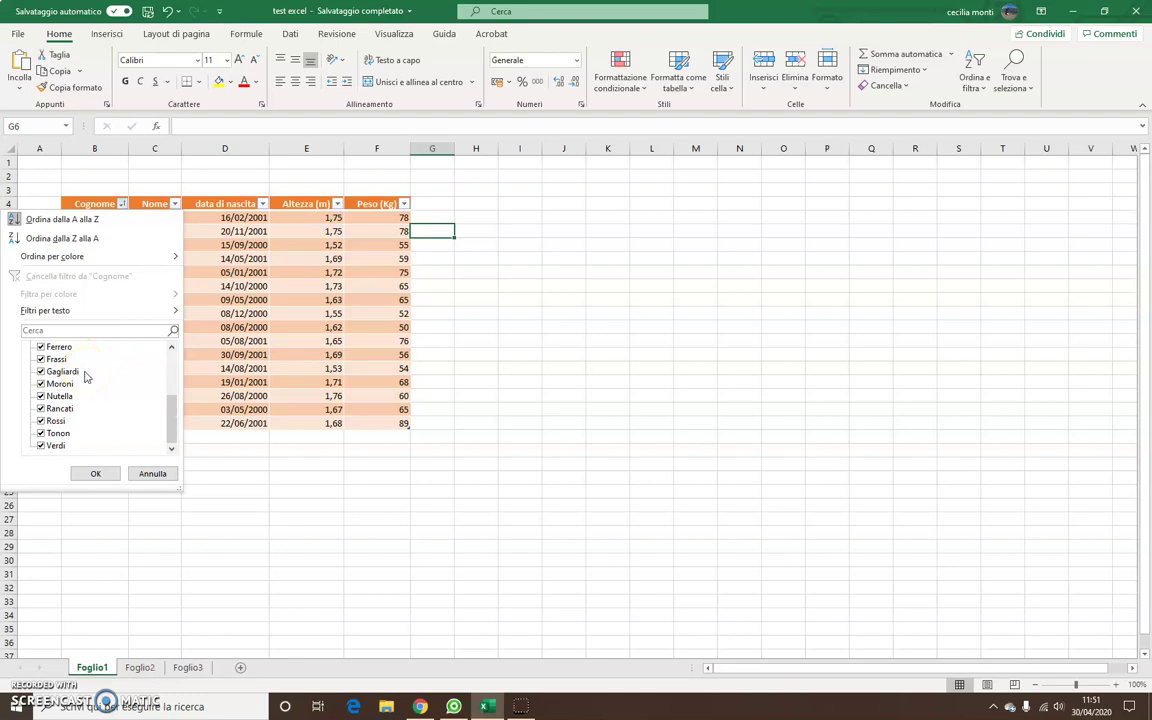
pyautogui.scroll(3, 85, 375)
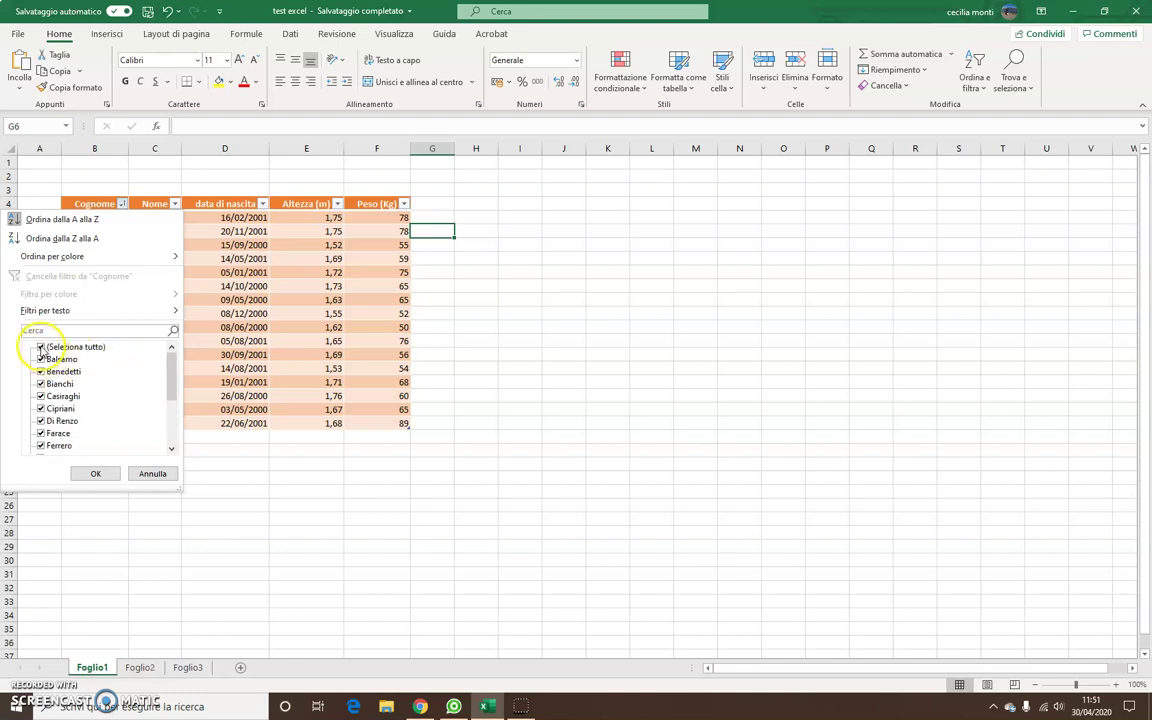
pyautogui.click(41, 347)
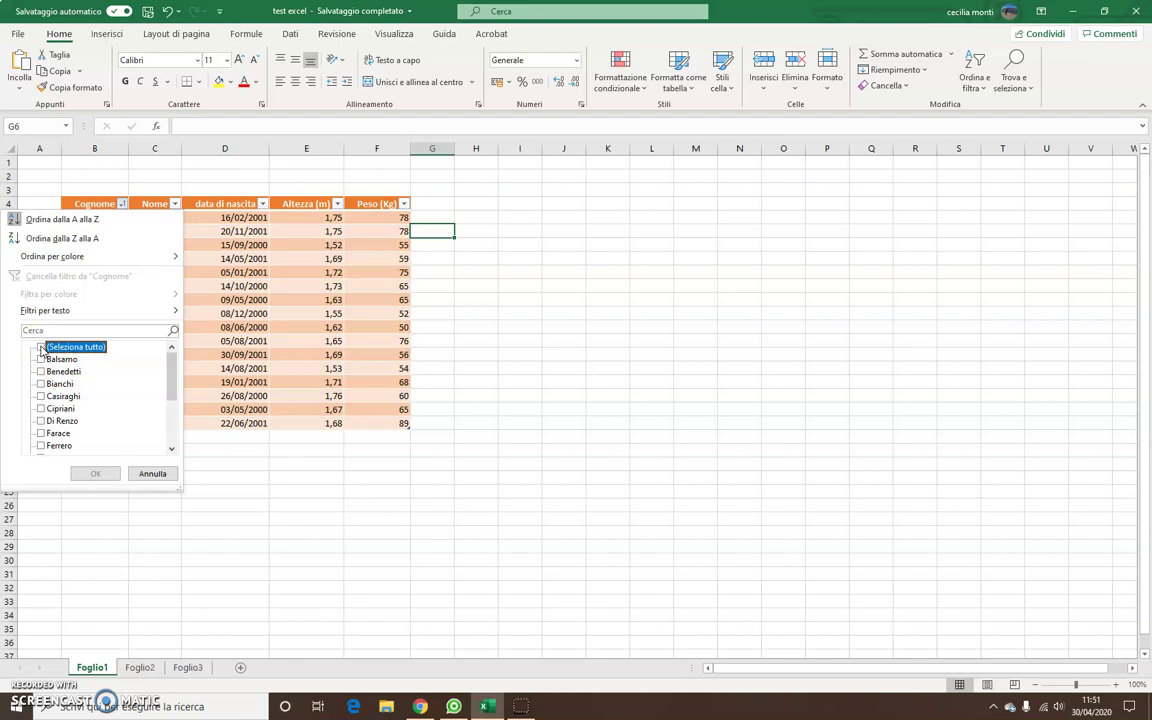
pyautogui.click(41, 347)
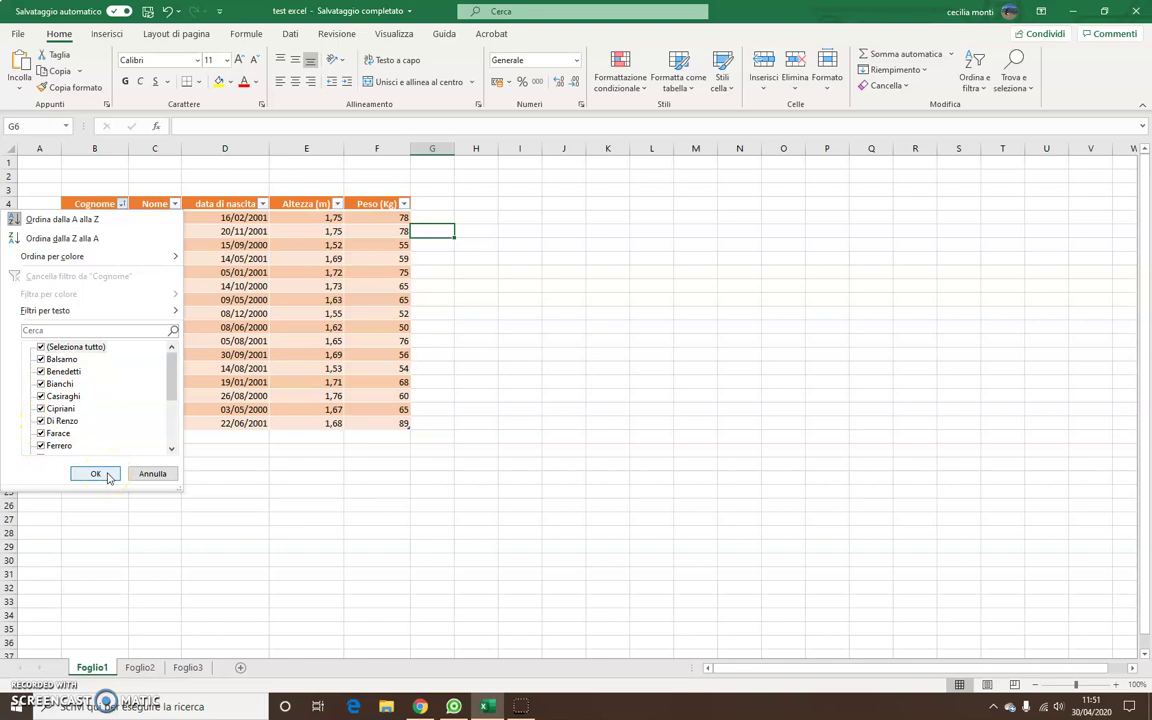
pyautogui.click(96, 474)
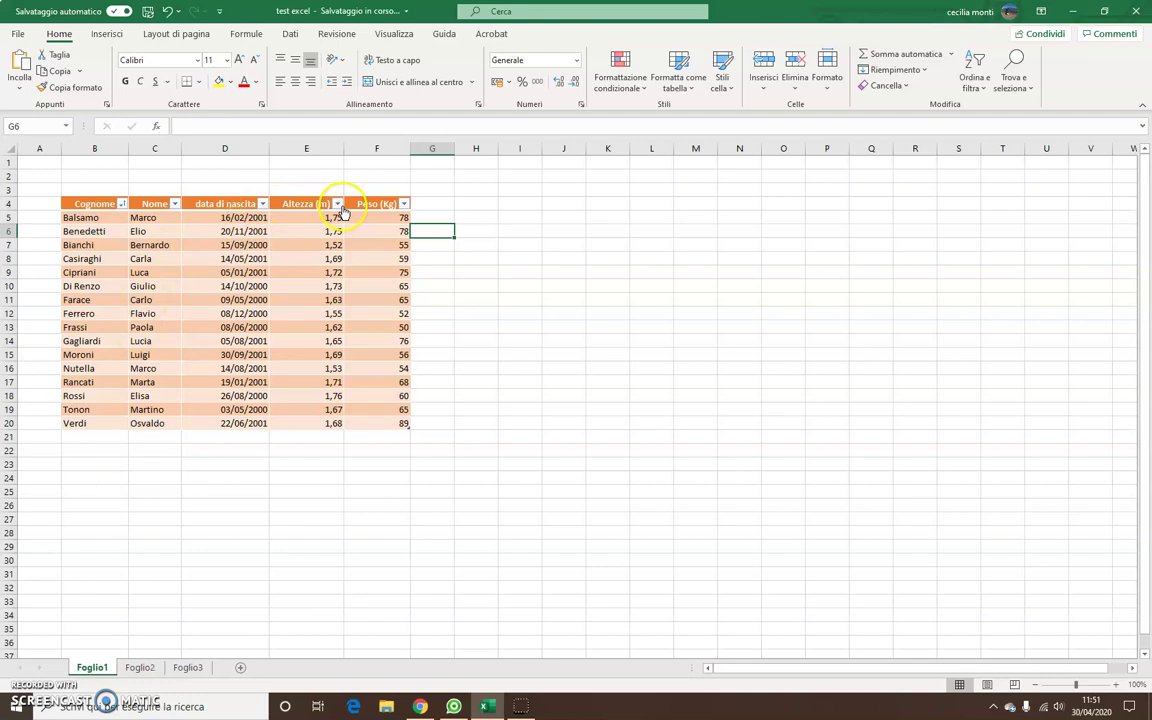
# - Filter Peso (Kg) to 78 only, leaving Balsamo and Benedetti visible
pyautogui.click(403, 204)
pyautogui.scroll(-3, 288, 385)
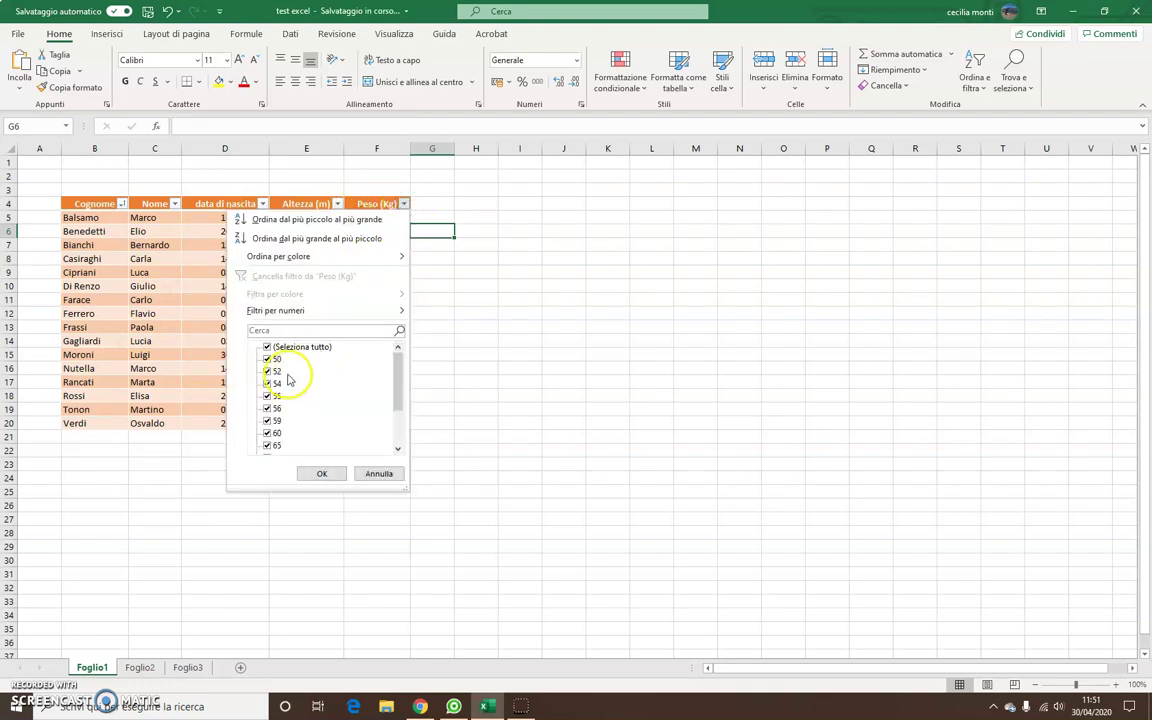
pyautogui.scroll(3, 284, 365)
pyautogui.click(276, 347)
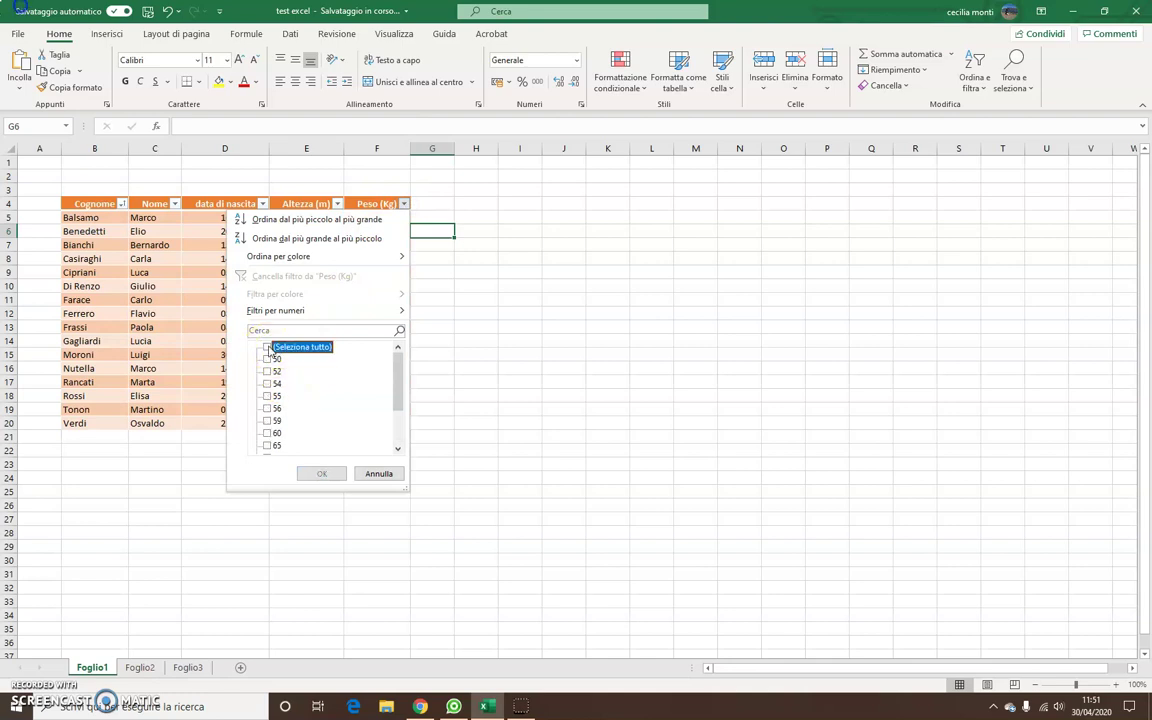
pyautogui.scroll(-3, 275, 355)
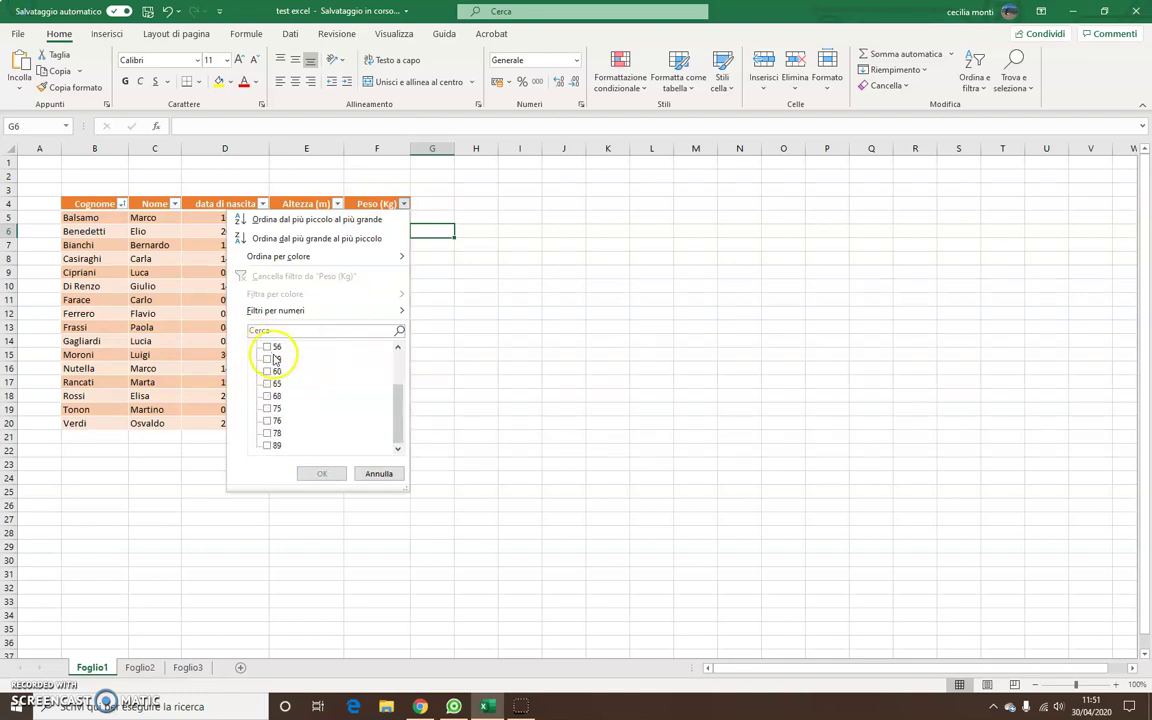
pyautogui.click(267, 434)
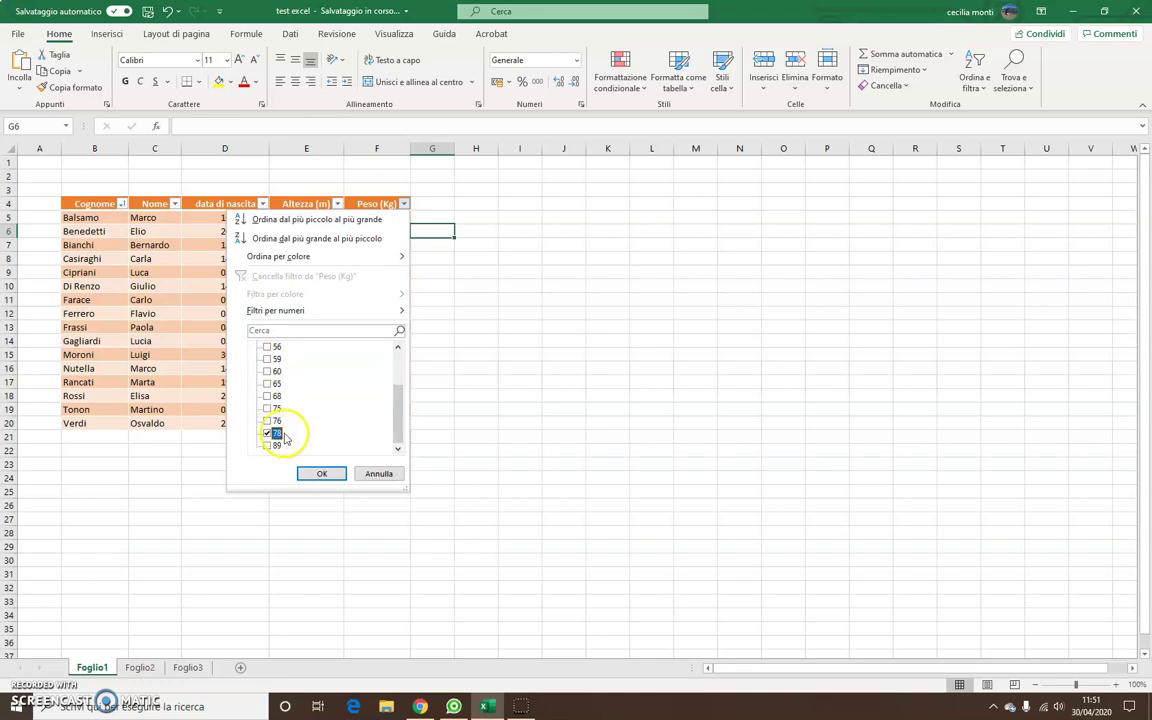
pyautogui.click(322, 475)
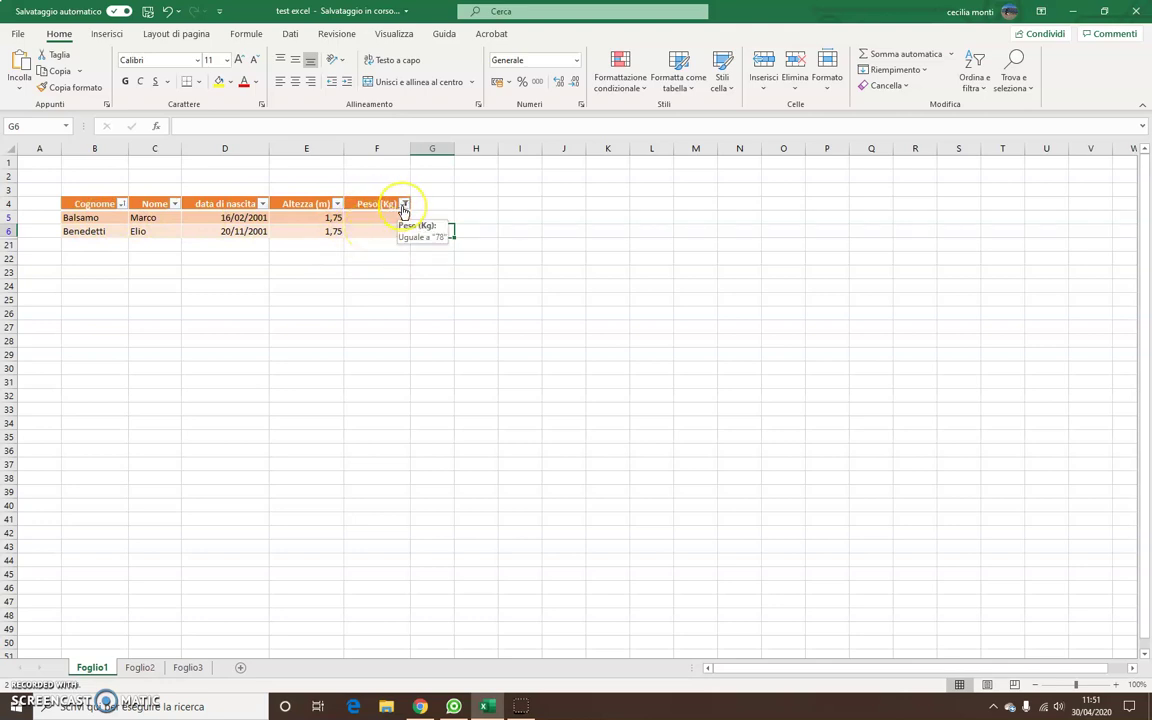
# - Reselect all weights in the Peso (Kg) filter so all 16 students show
pyautogui.click(404, 204)
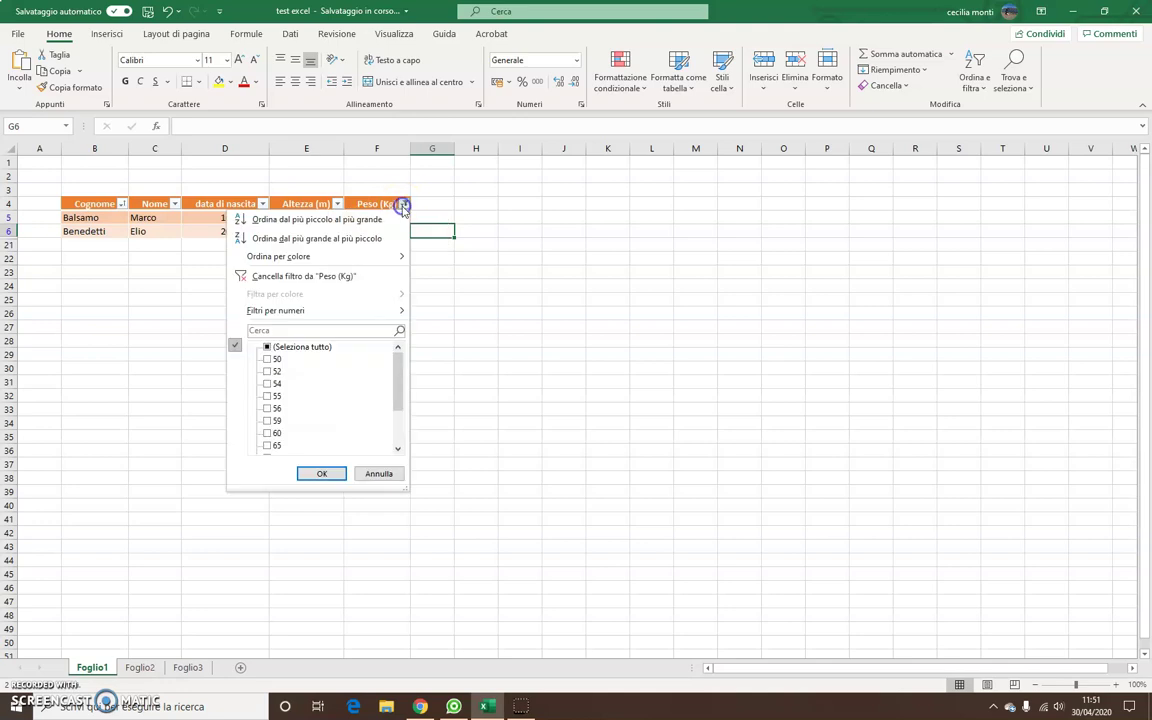
pyautogui.click(267, 348)
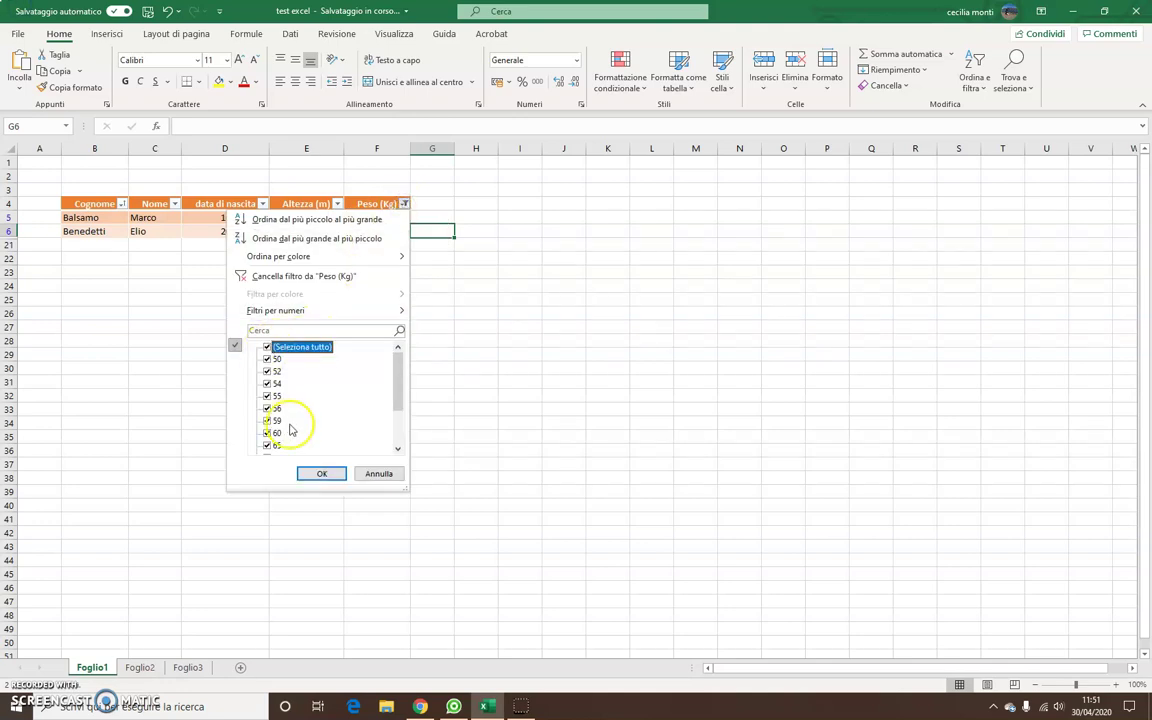
pyautogui.click(318, 477)
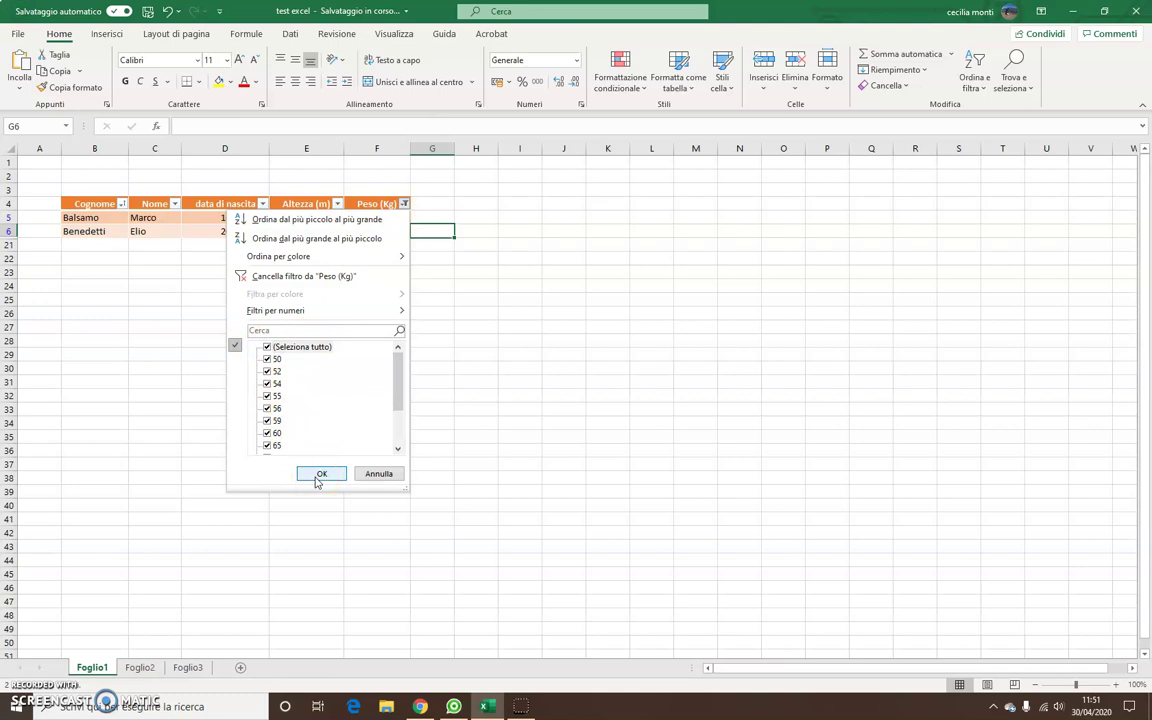
pyautogui.click(318, 477)
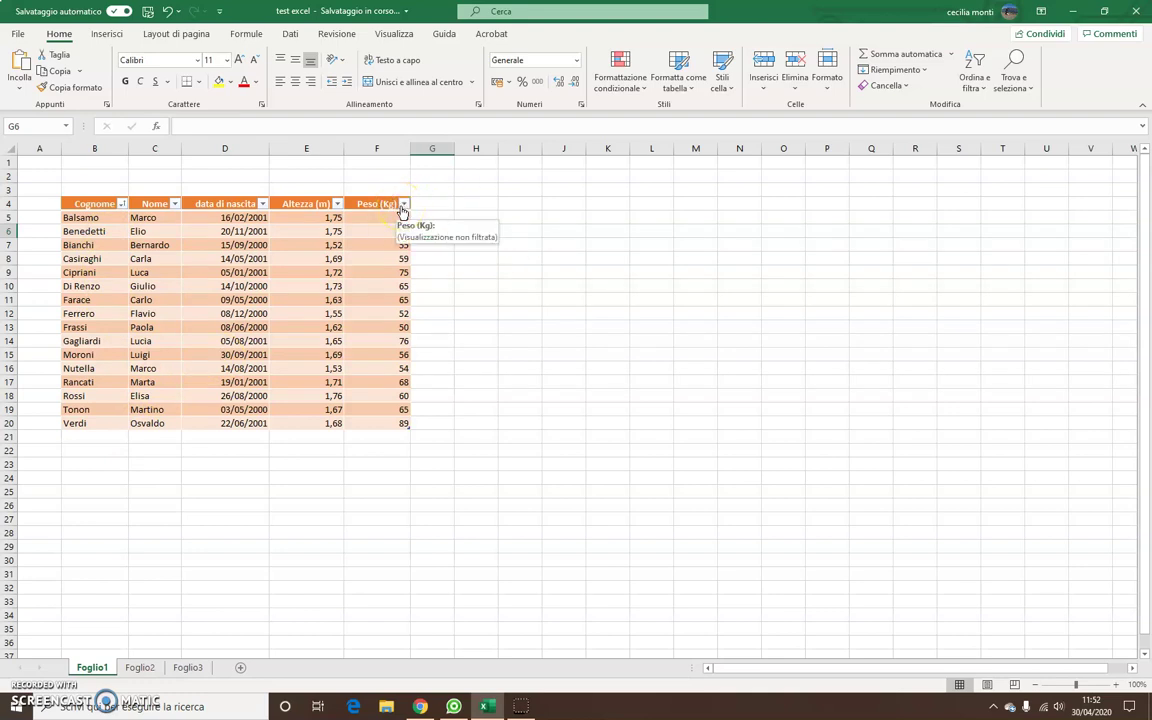
pyautogui.scroll(-3, 371, 280)
pyautogui.scroll(-1, 371, 280)
pyautogui.scroll(4, 371, 280)
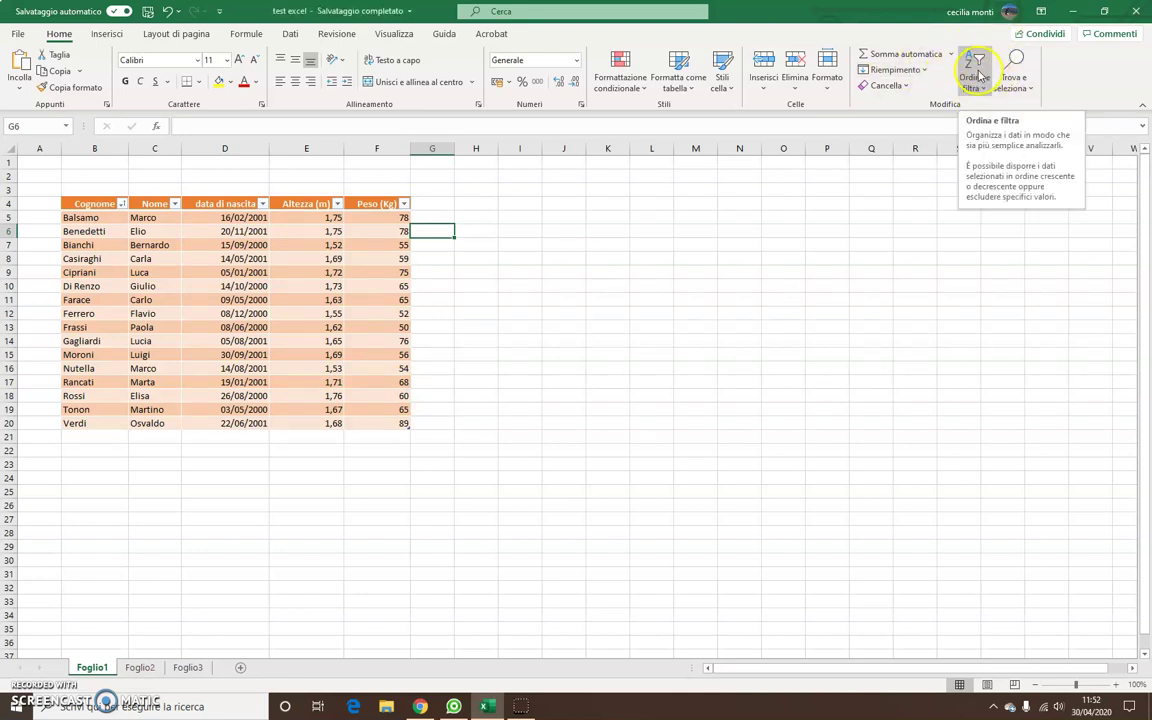
pyautogui.click(979, 95)
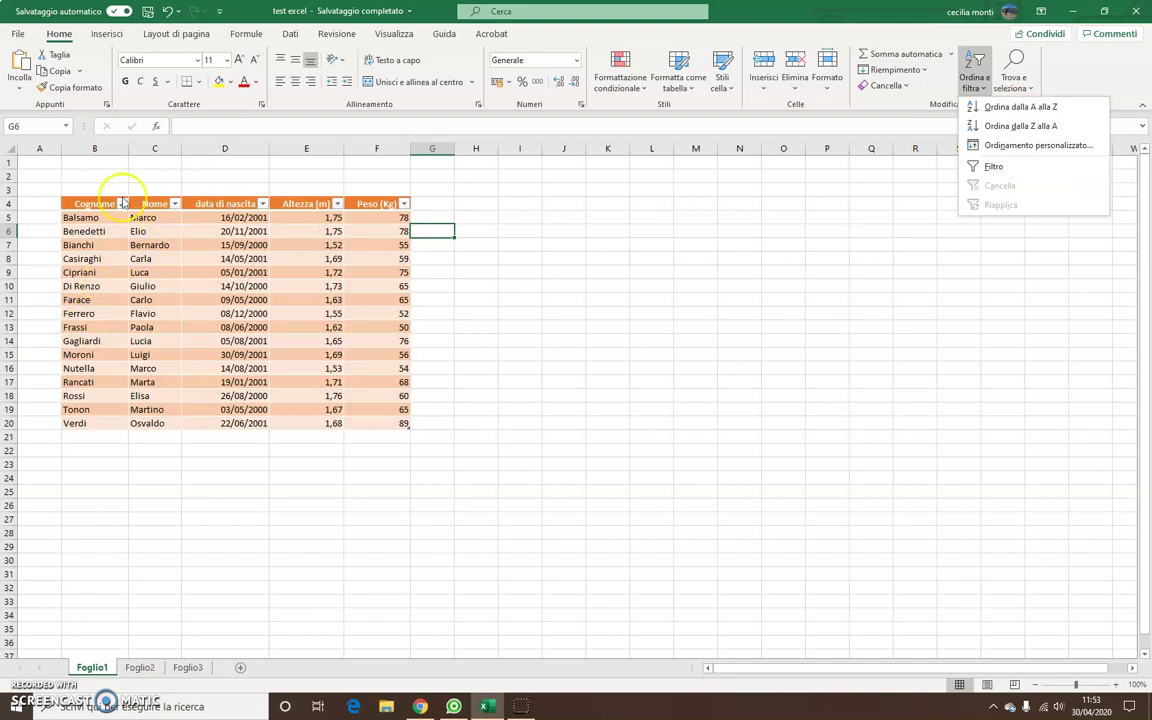
# - Dismiss the error from trying Filtro on an empty cell, then select B4:F20
pyautogui.click(117, 149)
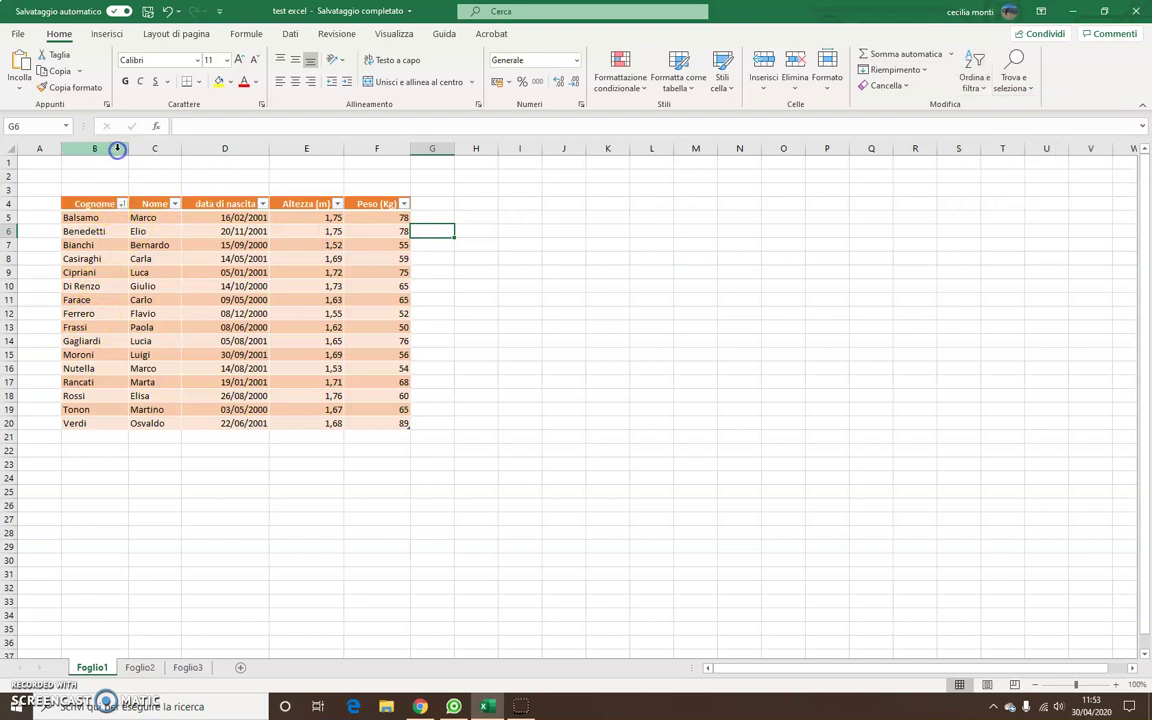
pyautogui.click(117, 149)
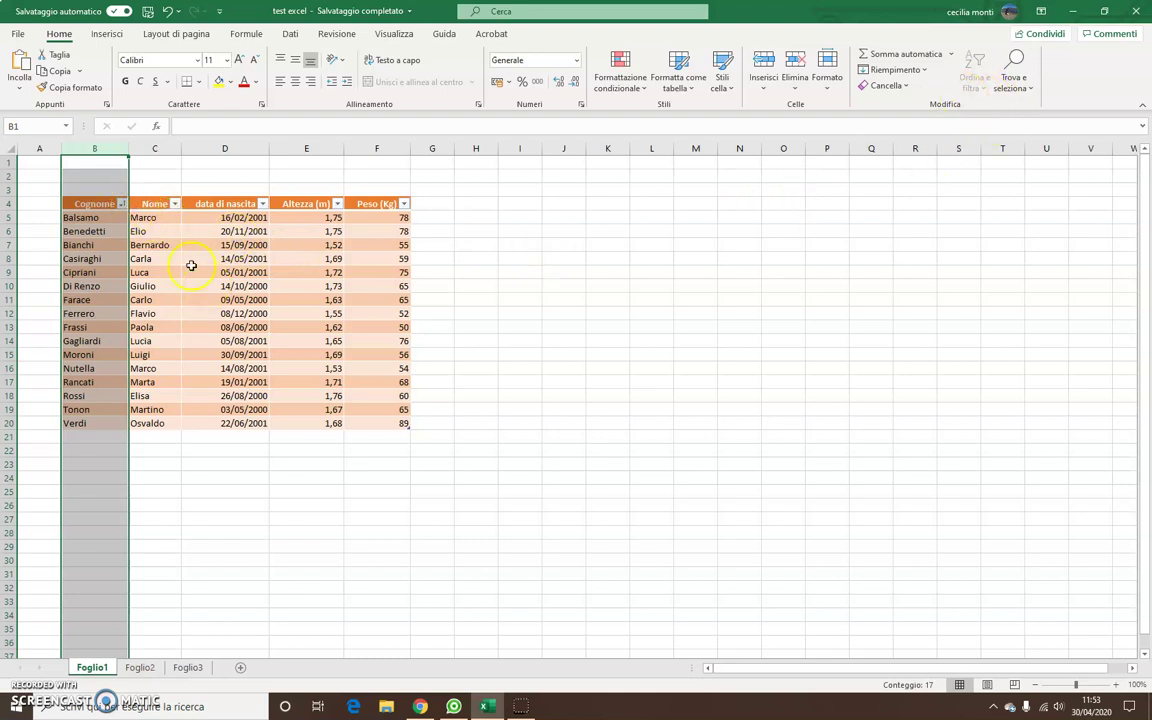
pyautogui.click(114, 198)
pyautogui.click(118, 204)
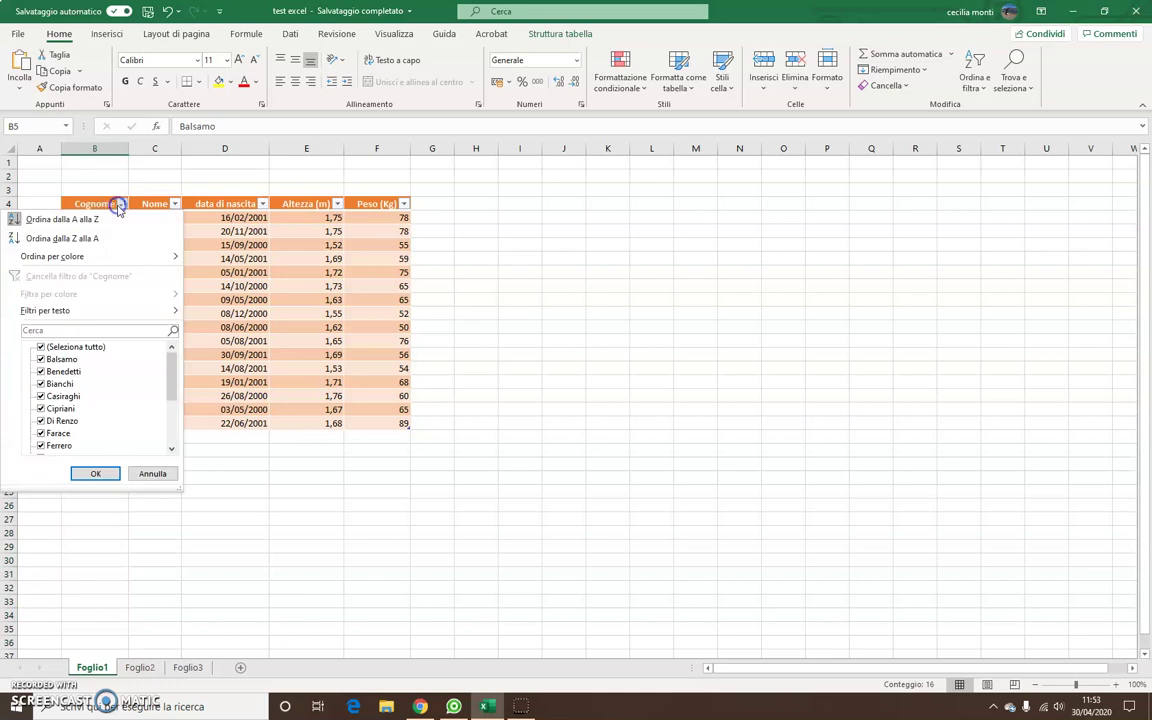
pyautogui.click(122, 204)
pyautogui.click(600, 299)
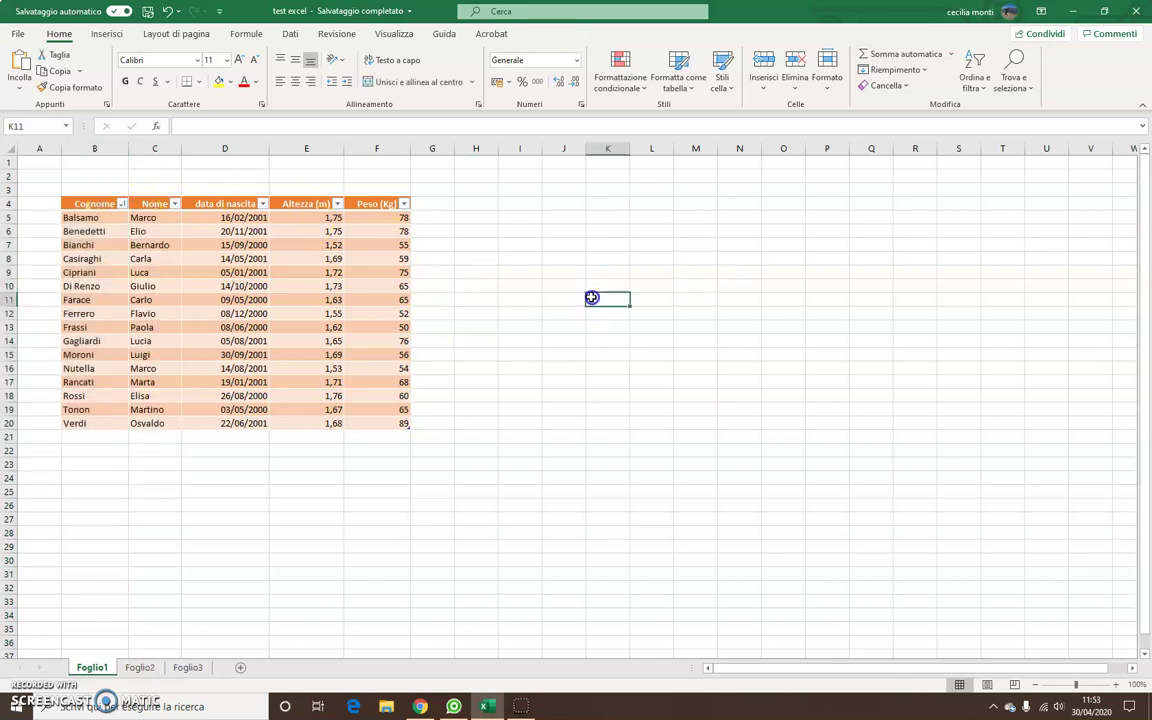
pyautogui.click(985, 88)
pyautogui.click(970, 158)
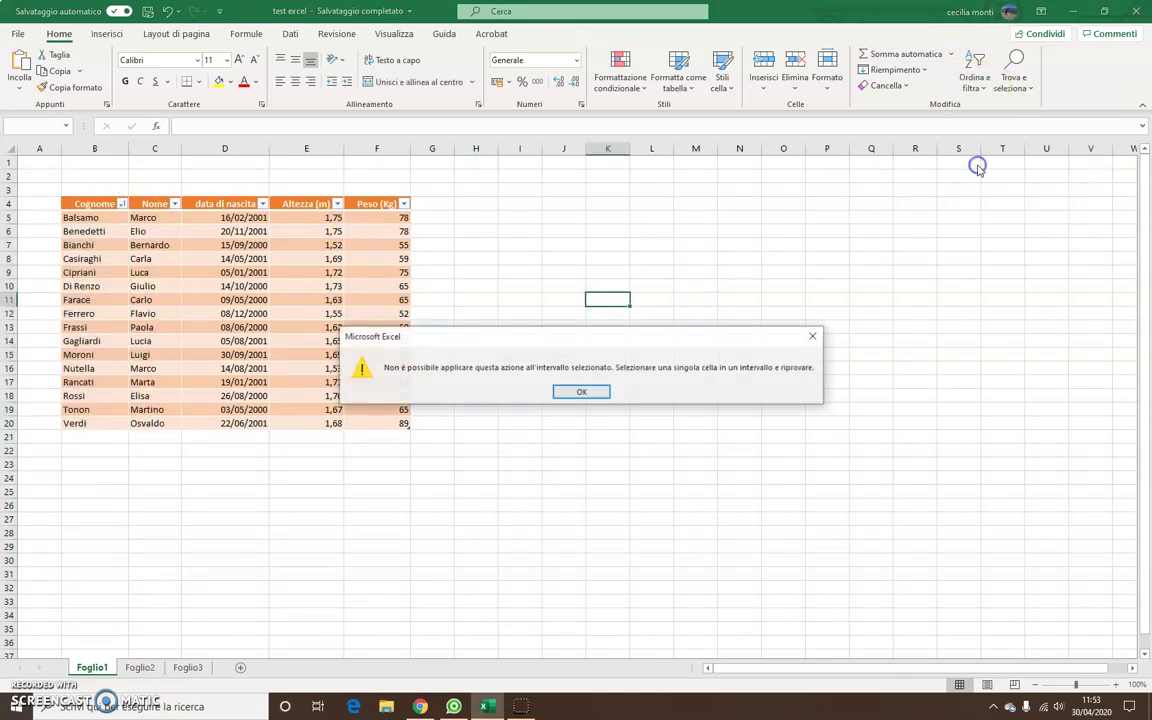
pyautogui.click(584, 392)
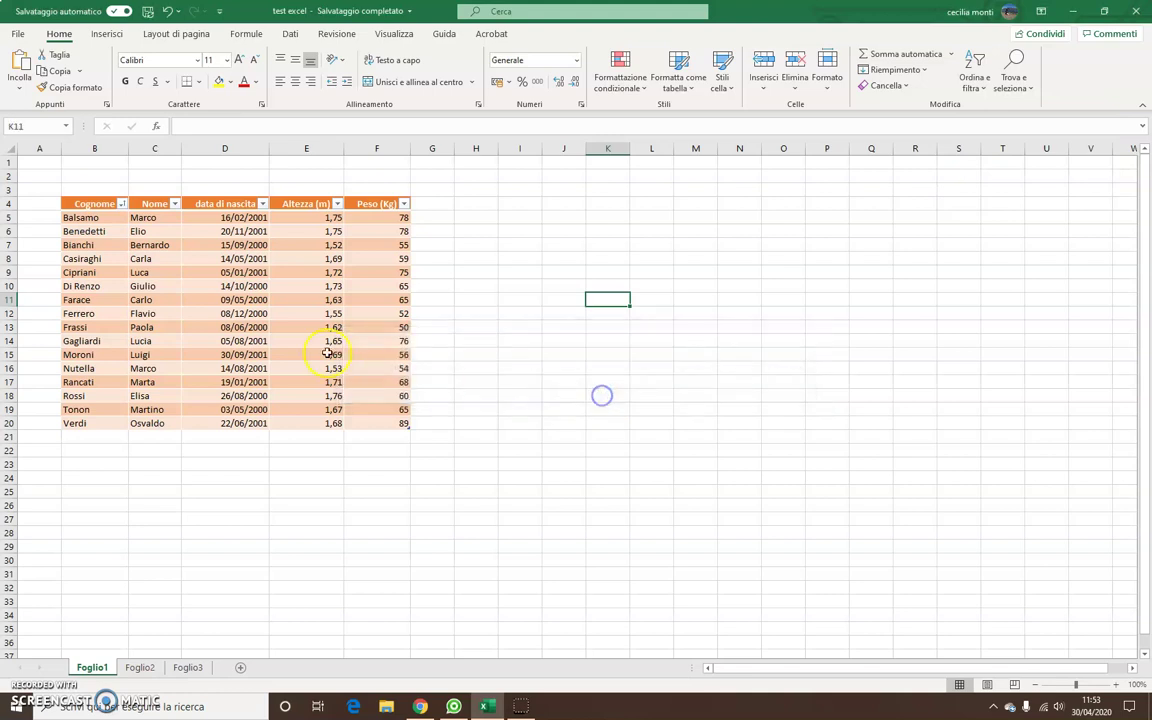
pyautogui.click(97, 206)
pyautogui.moveTo(97, 206); pyautogui.dragTo(357, 421)
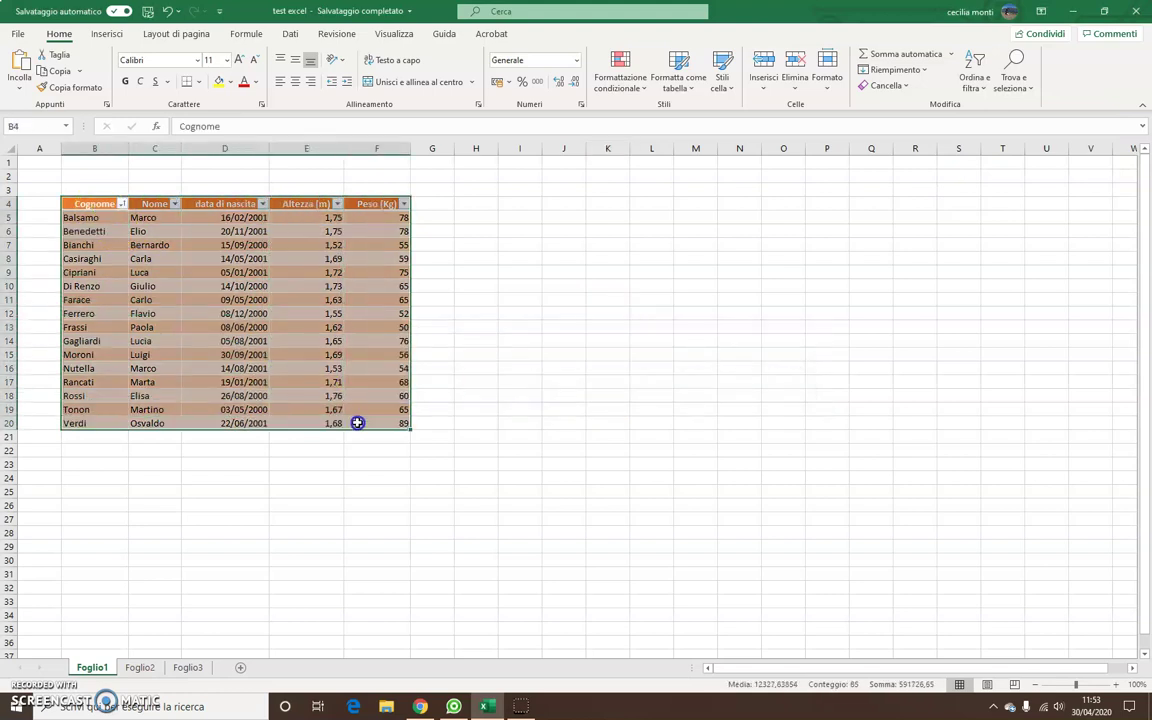
# - Switch Filtro off for the selected table, then select the surname data B5:B20
pyautogui.click(980, 84)
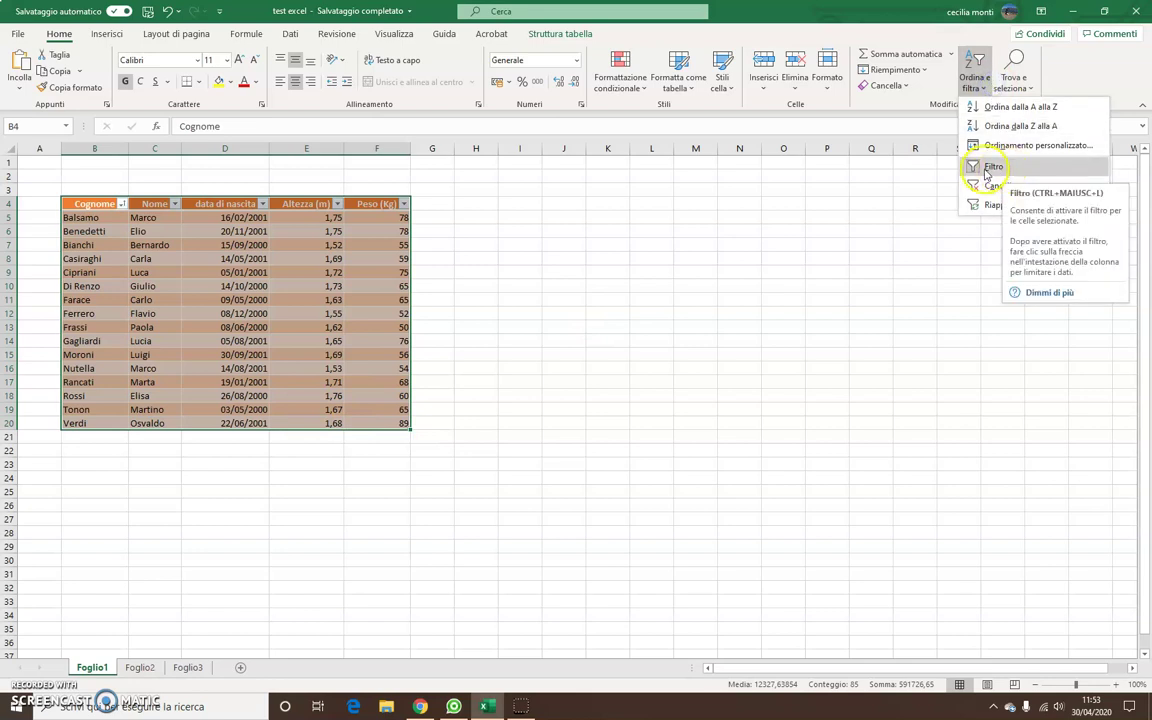
pyautogui.click(980, 170)
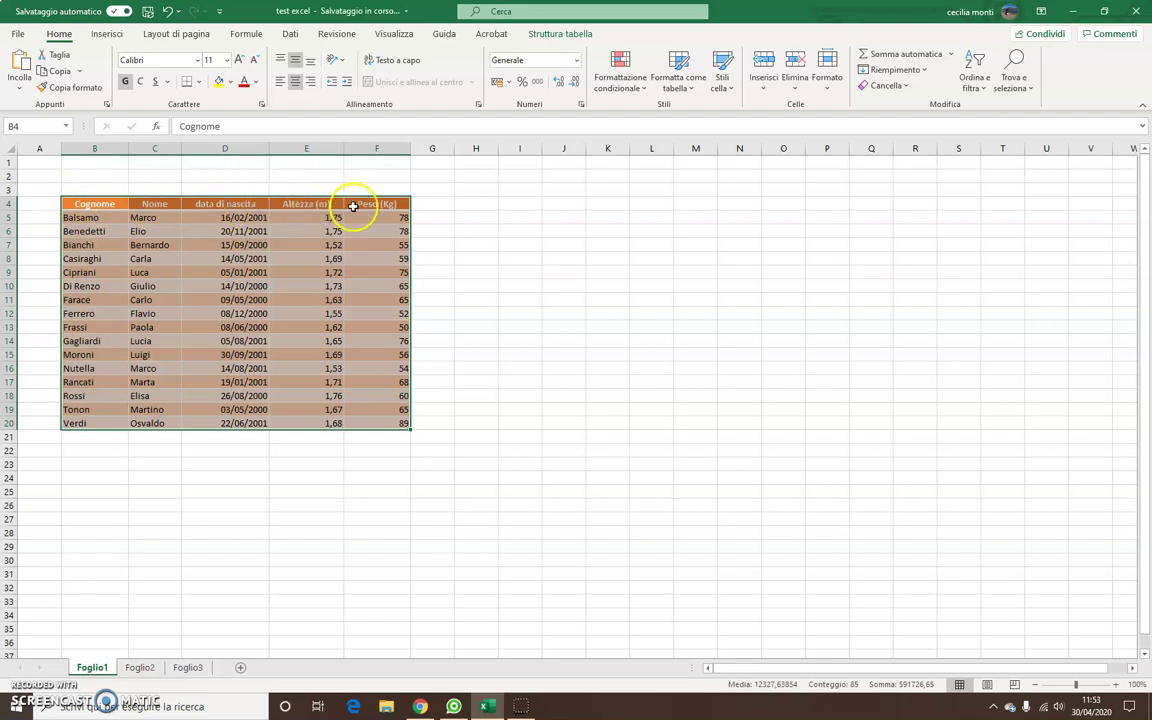
pyautogui.click(432, 217)
pyautogui.click(97, 200)
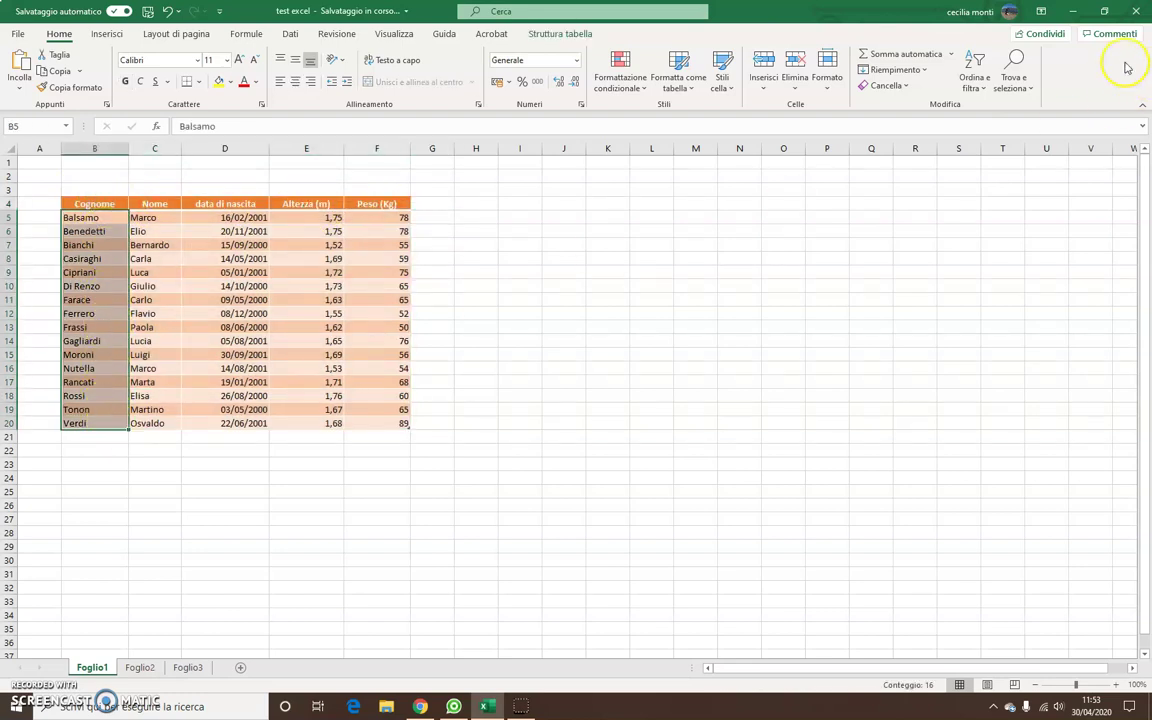
# - Sort the surnames Z to A so Verdi comes first and Balsamo last
pyautogui.click(970, 89)
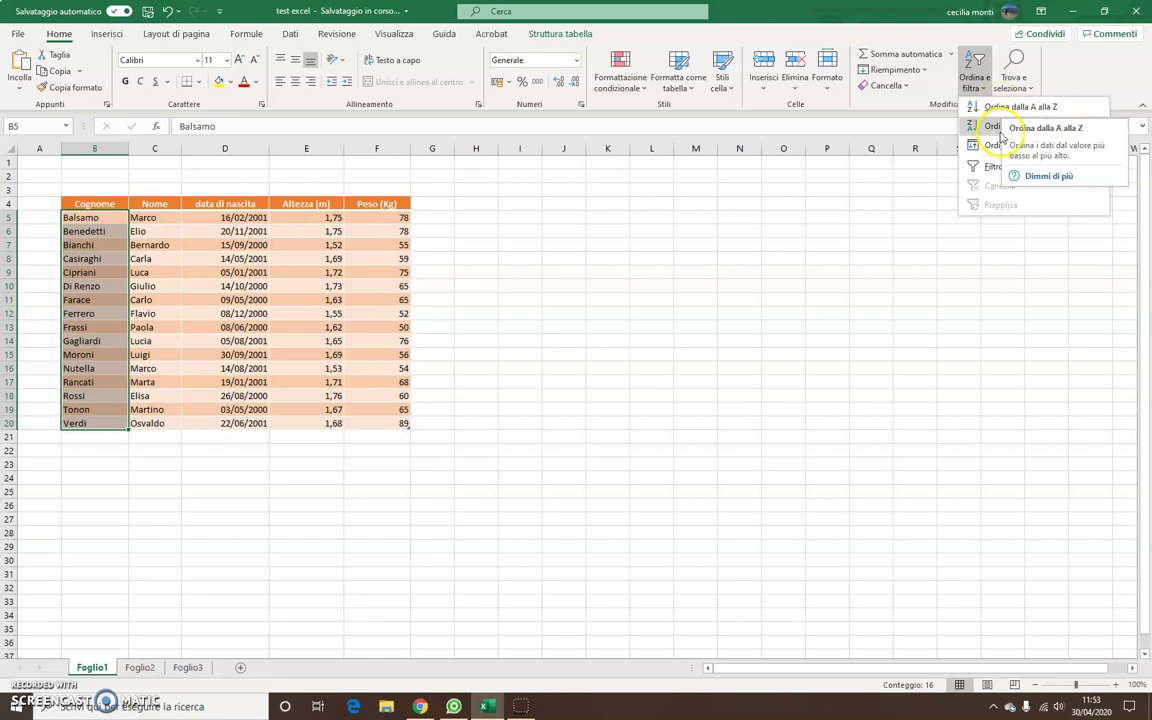
pyautogui.click(998, 127)
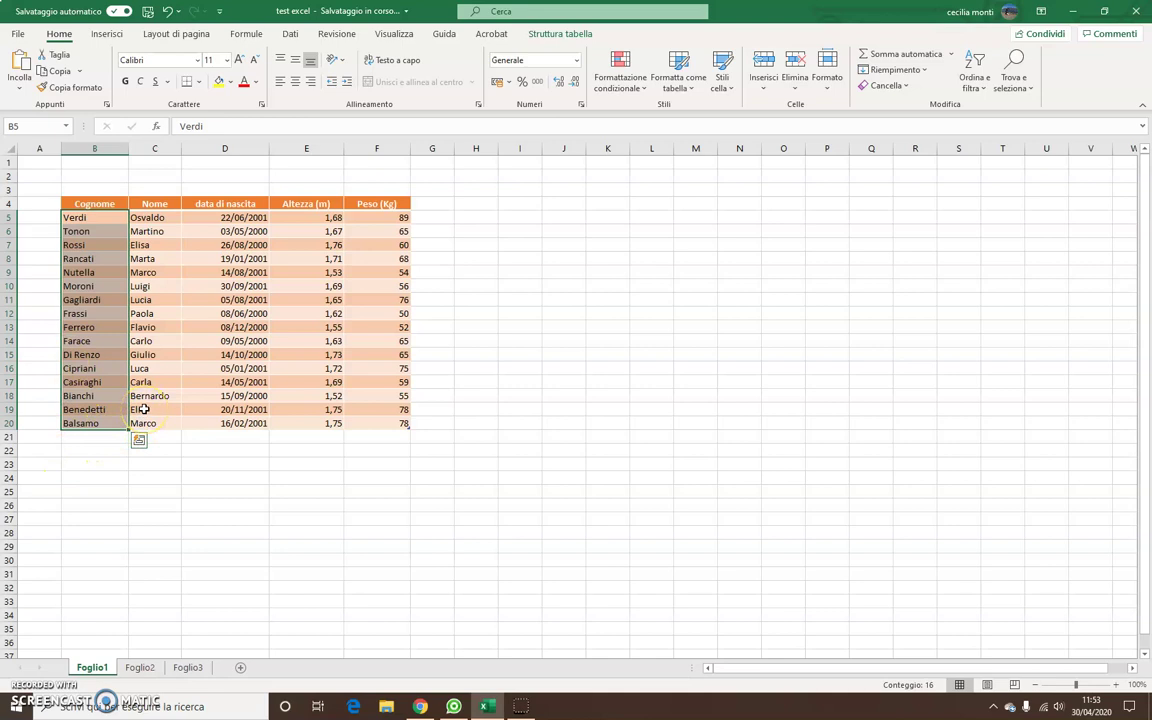
pyautogui.click(975, 80)
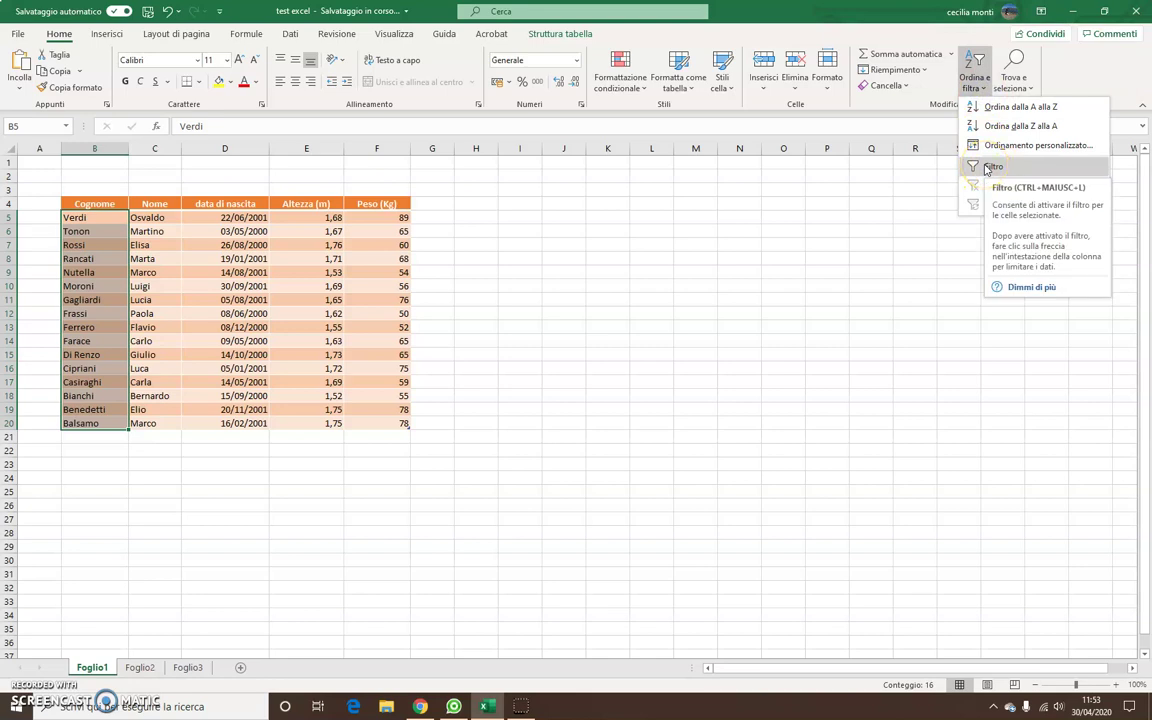
pyautogui.click(1012, 104)
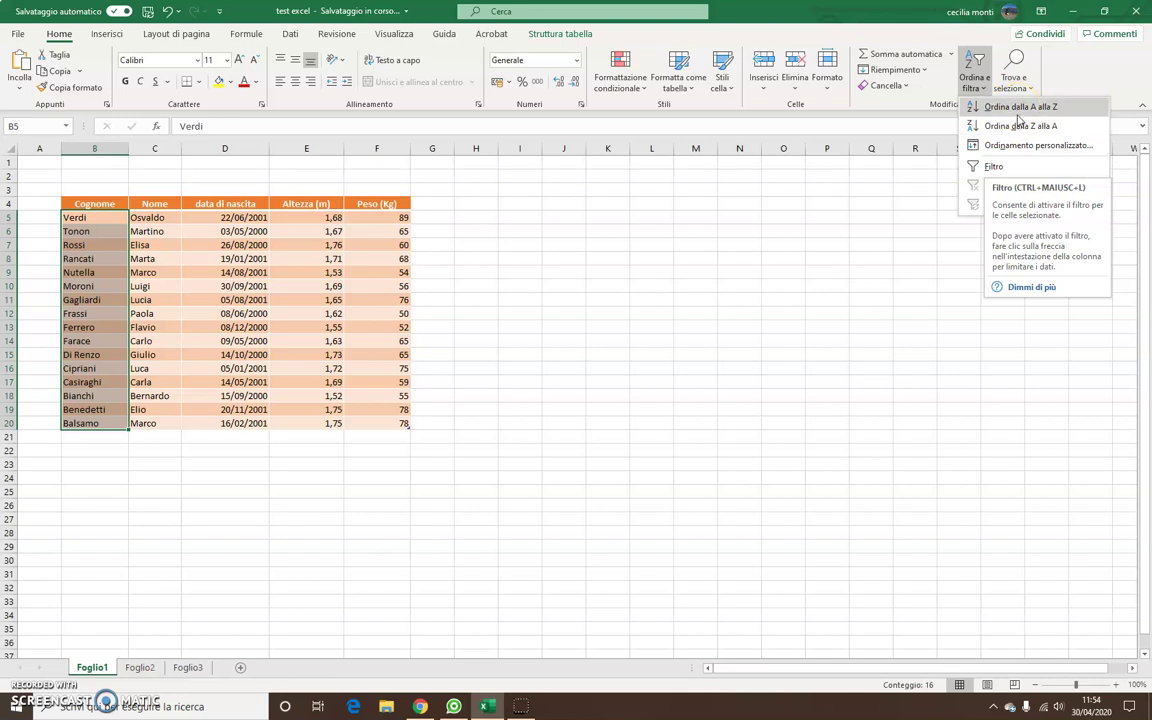
pyautogui.click(347, 543)
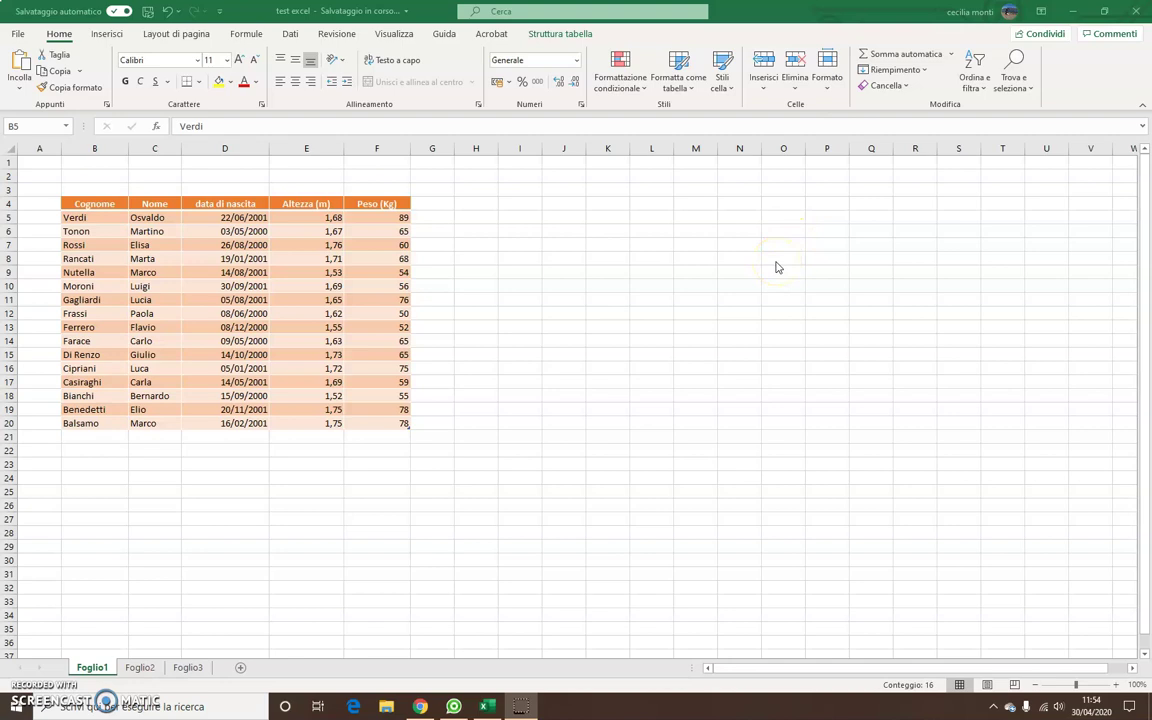
# - Show the Inserisci ribbon and select the whole table B4:F20 for charting
pyautogui.hotkey('ctrl', 'shift', 'Down')
pyautogui.click(104, 36)
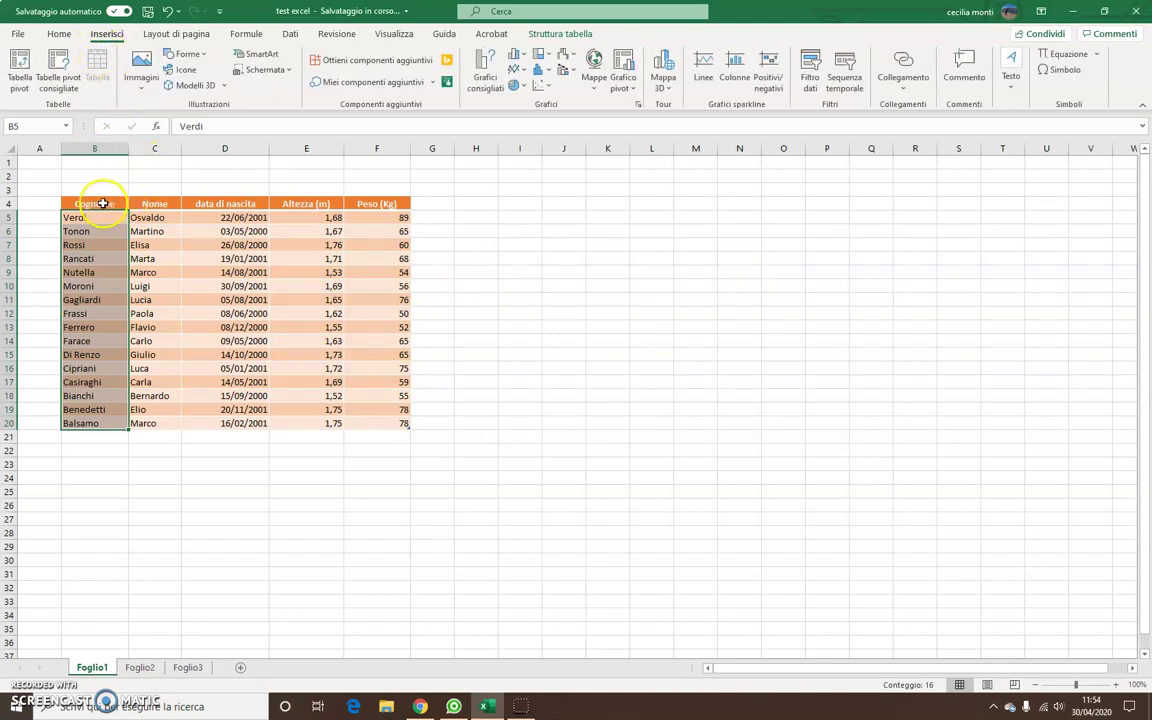
pyautogui.moveTo(102, 203); pyautogui.dragTo(355, 418)
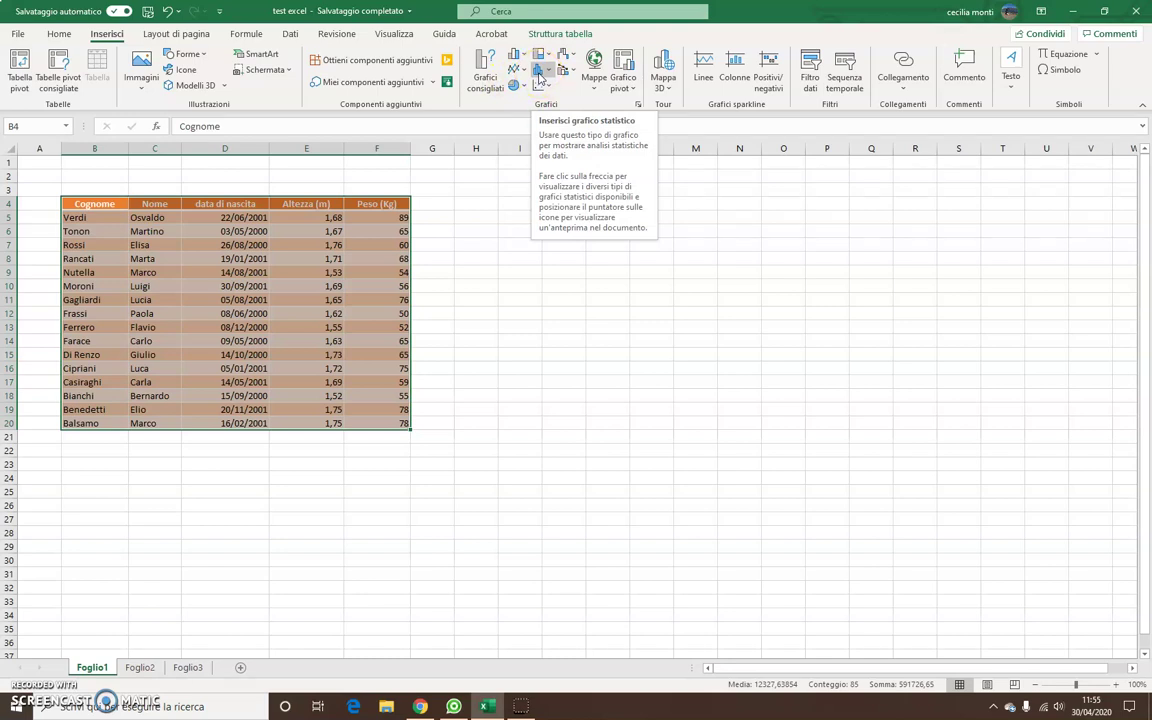
# - Insert a Pareto statistical chart of the table and move it beside the data
pyautogui.click(540, 74)
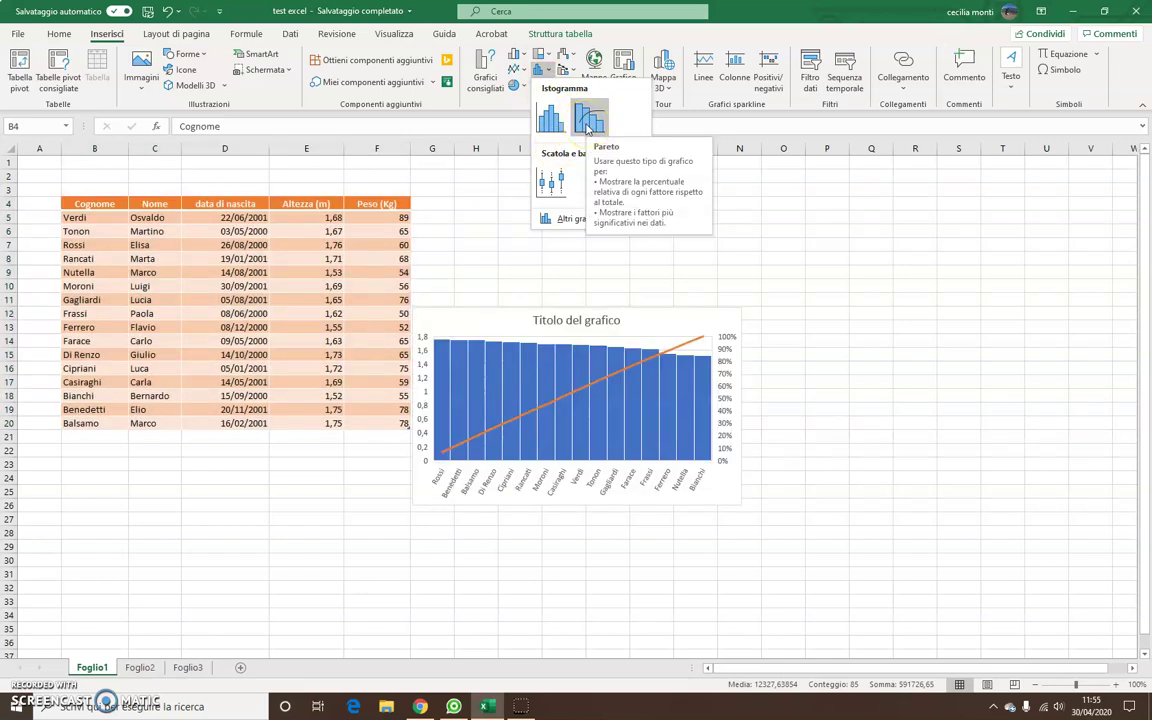
pyautogui.click(588, 121)
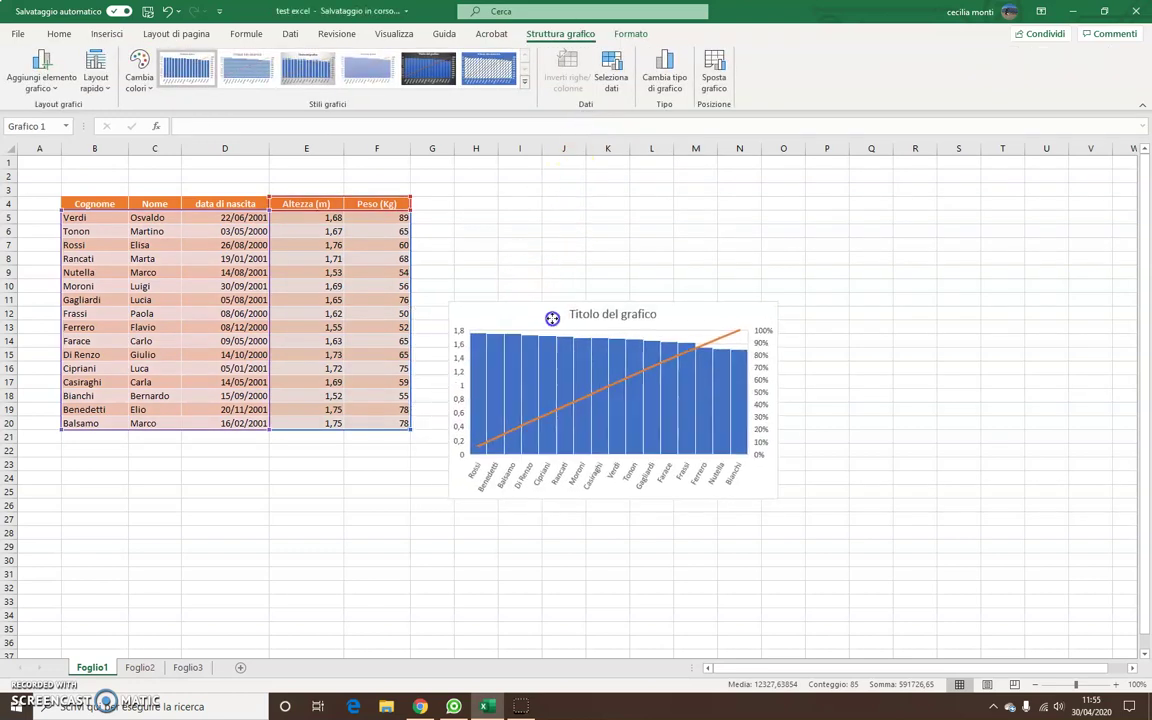
pyautogui.moveTo(509, 330); pyautogui.dragTo(596, 231)
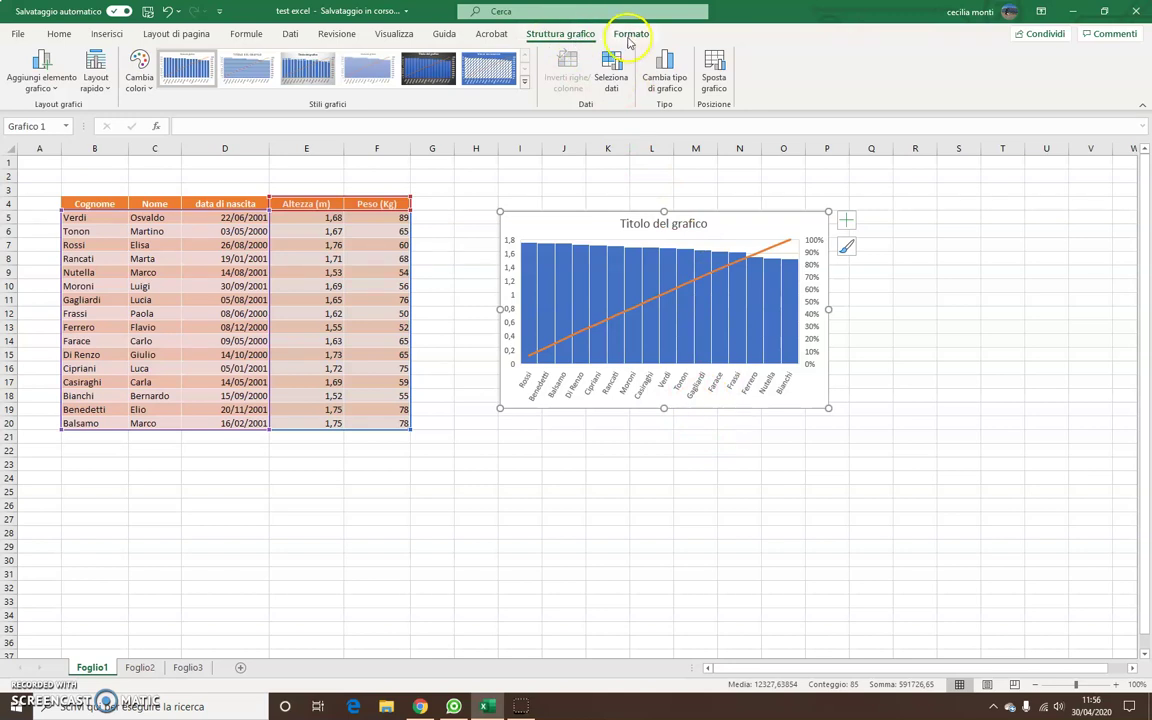
pyautogui.click(488, 68)
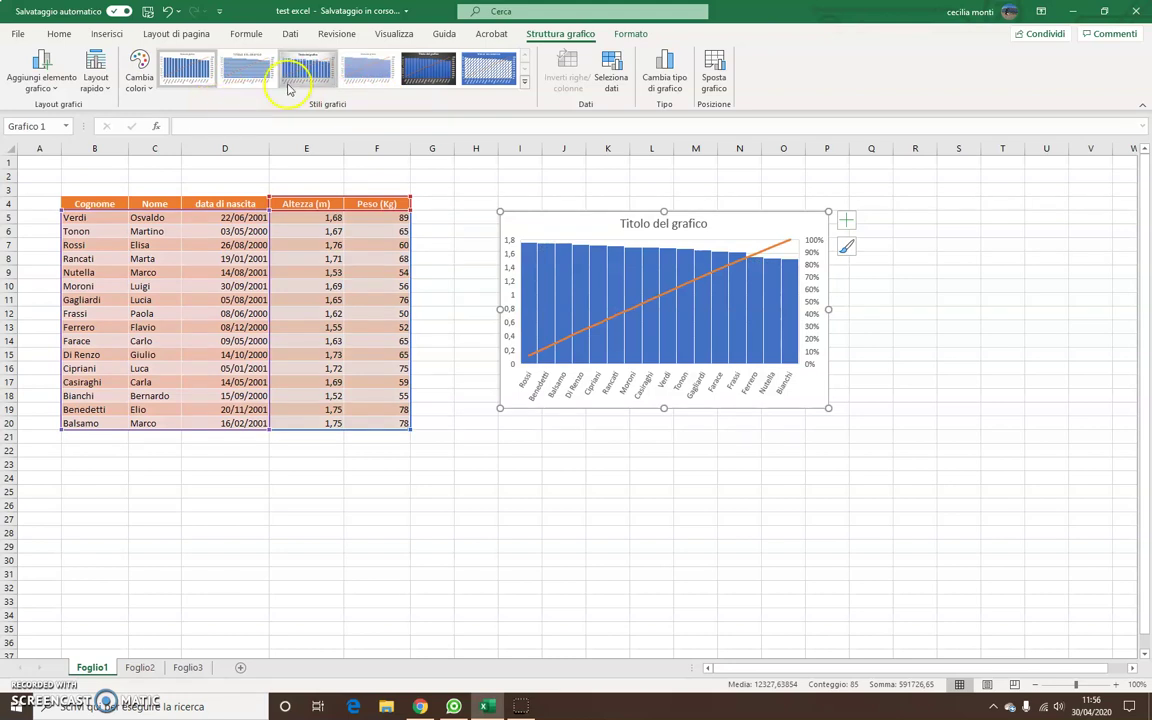
pyautogui.click(306, 72)
pyautogui.click(229, 78)
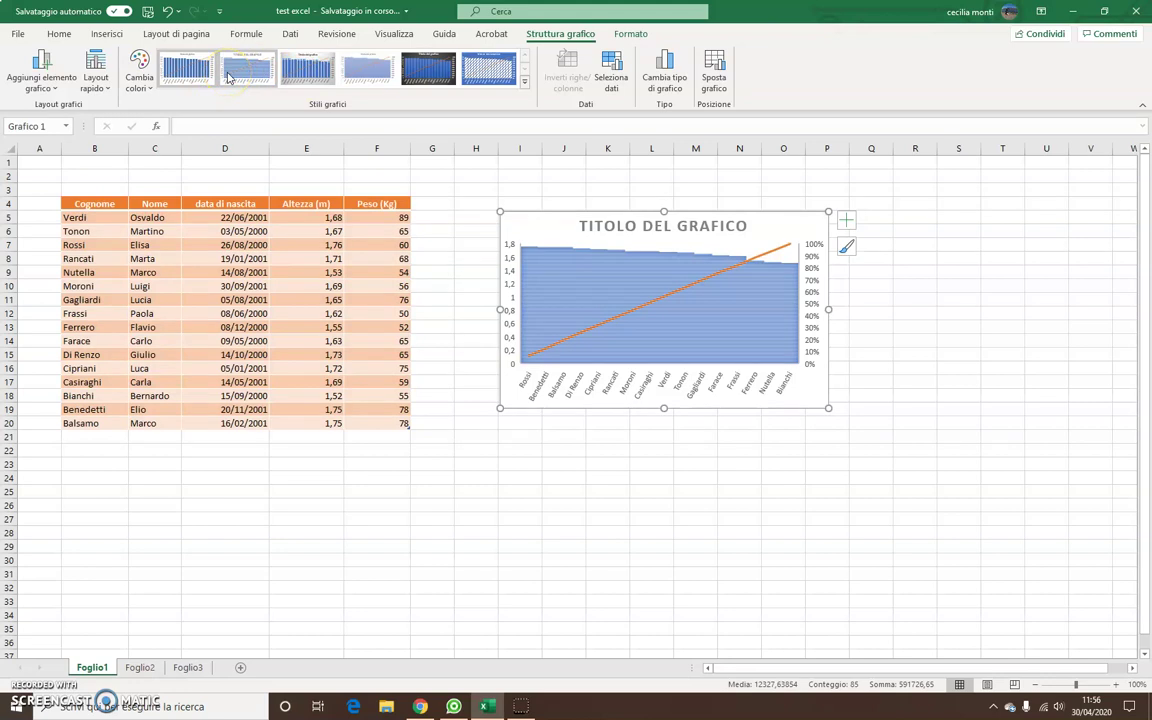
pyautogui.click(474, 76)
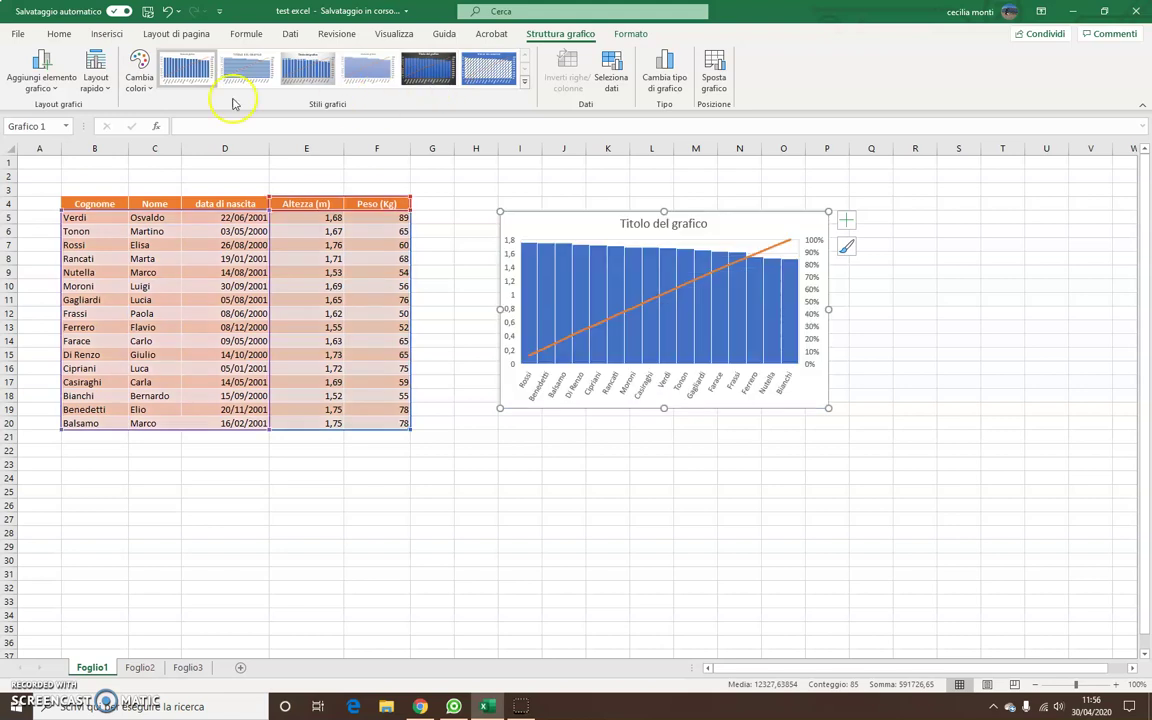
pyautogui.click(138, 96)
pyautogui.click(150, 95)
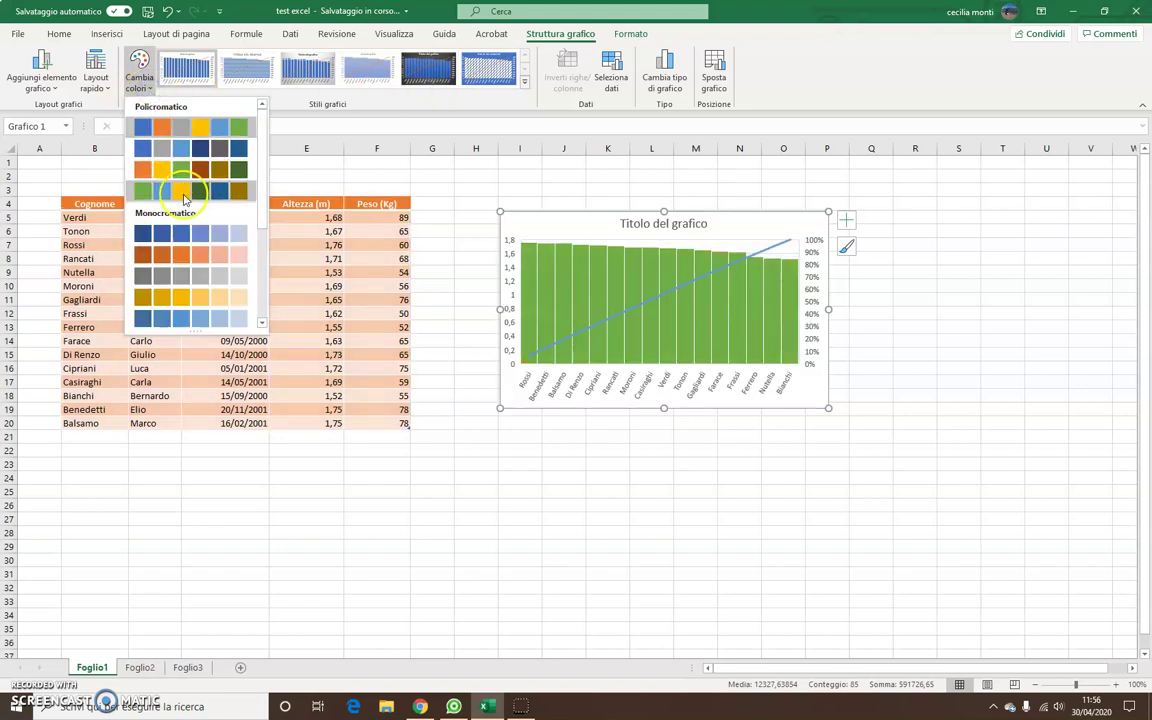
# - Apply the orange Policromatico palette (Tavolozza a colori 3) to the Pareto chart
pyautogui.scroll(-5, 195, 200)
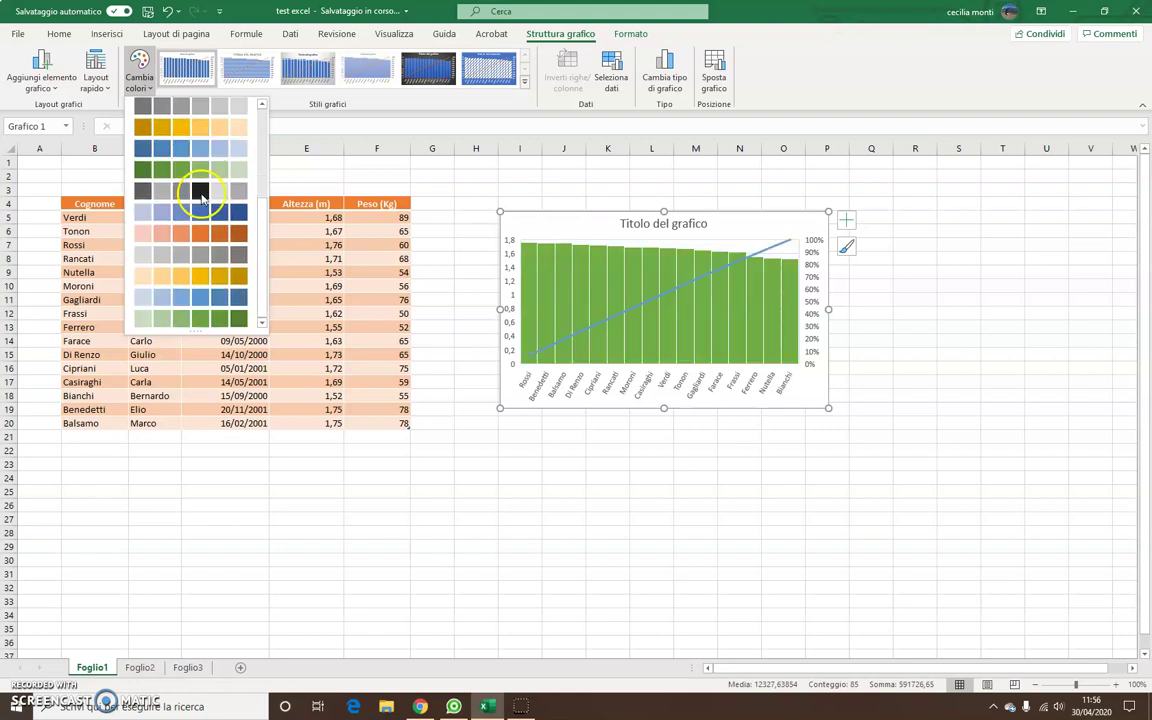
pyautogui.scroll(5, 201, 272)
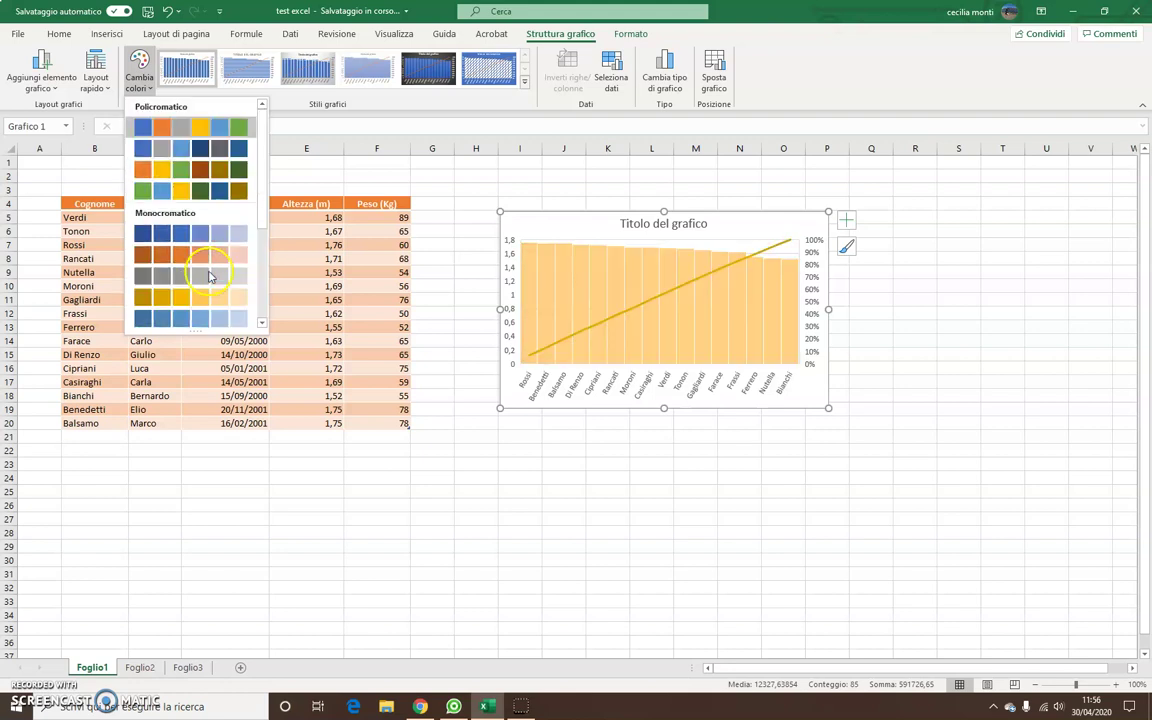
pyautogui.click(216, 170)
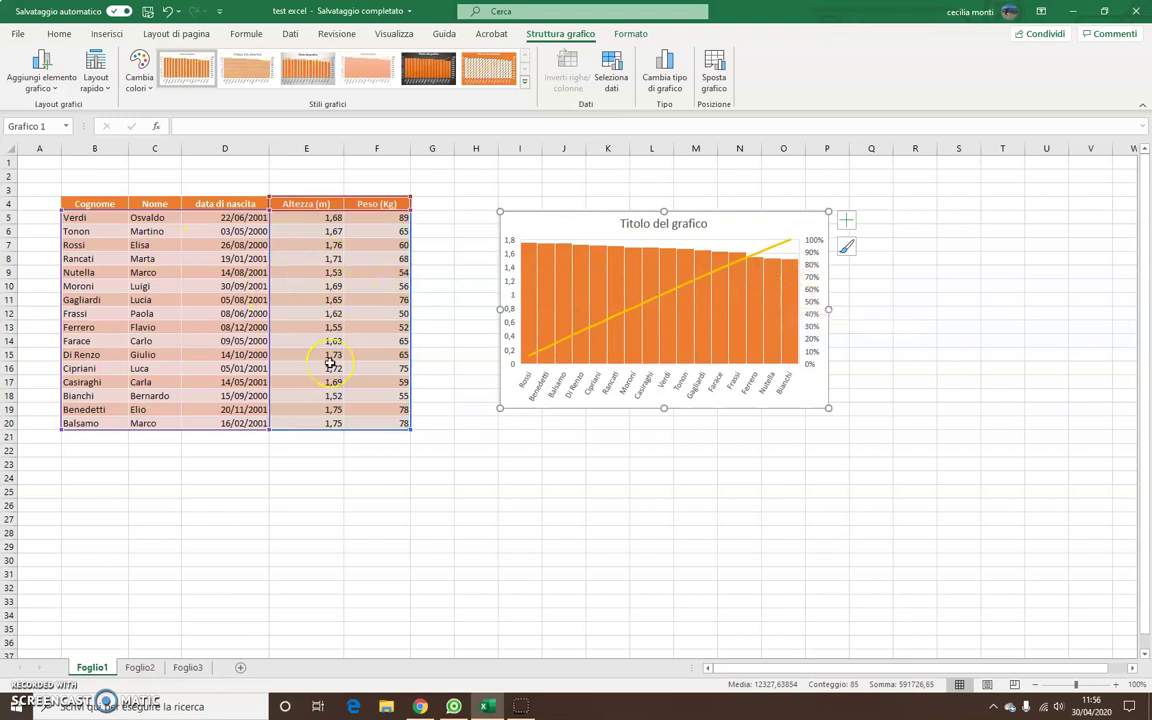
pyautogui.moveTo(613, 333)
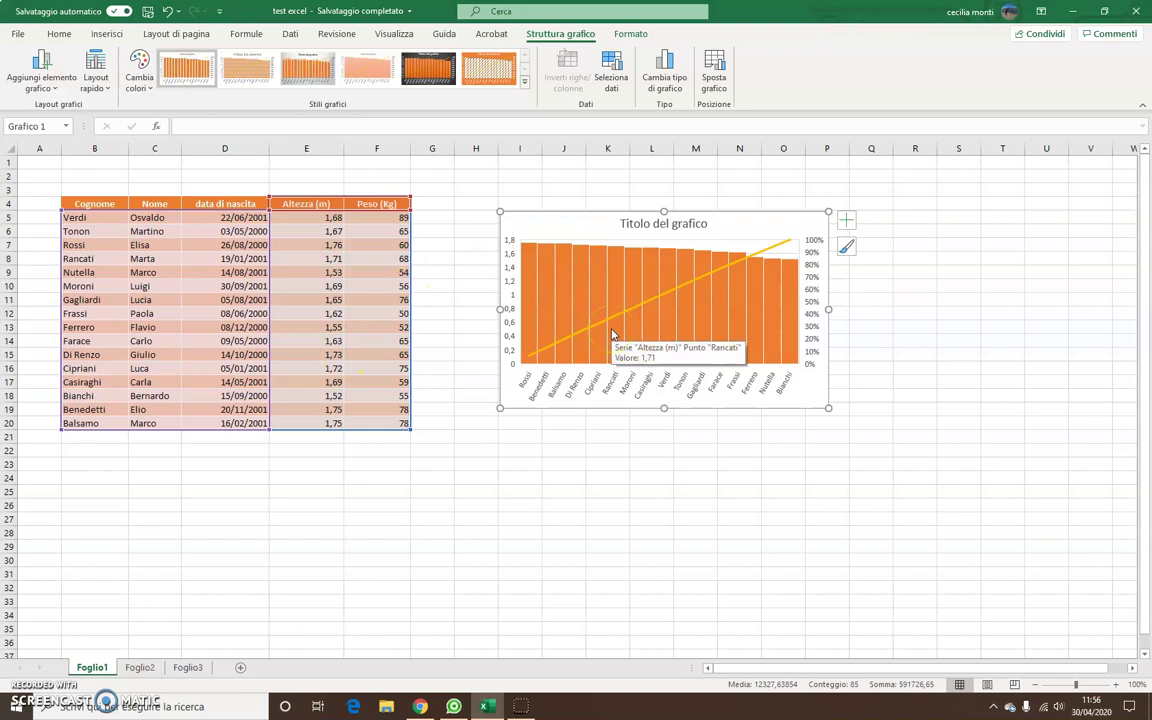
# - Replace the default chart title text with 'Alunni classe terza'
pyautogui.click(680, 226)
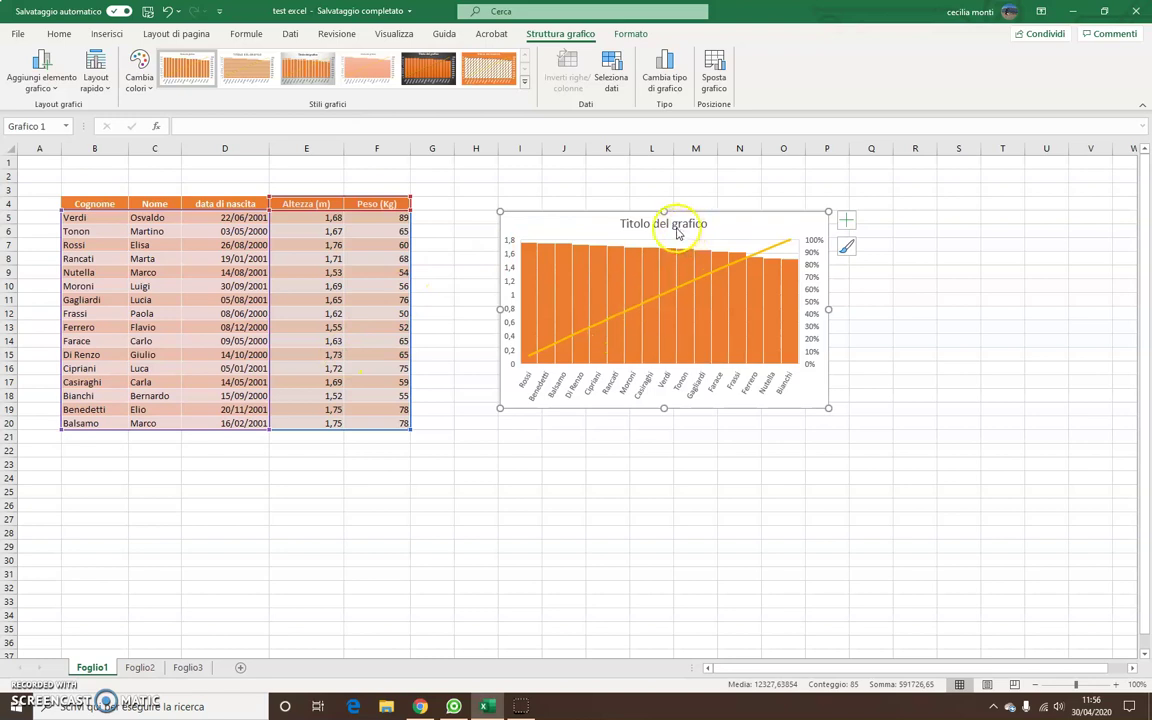
pyautogui.click(669, 231)
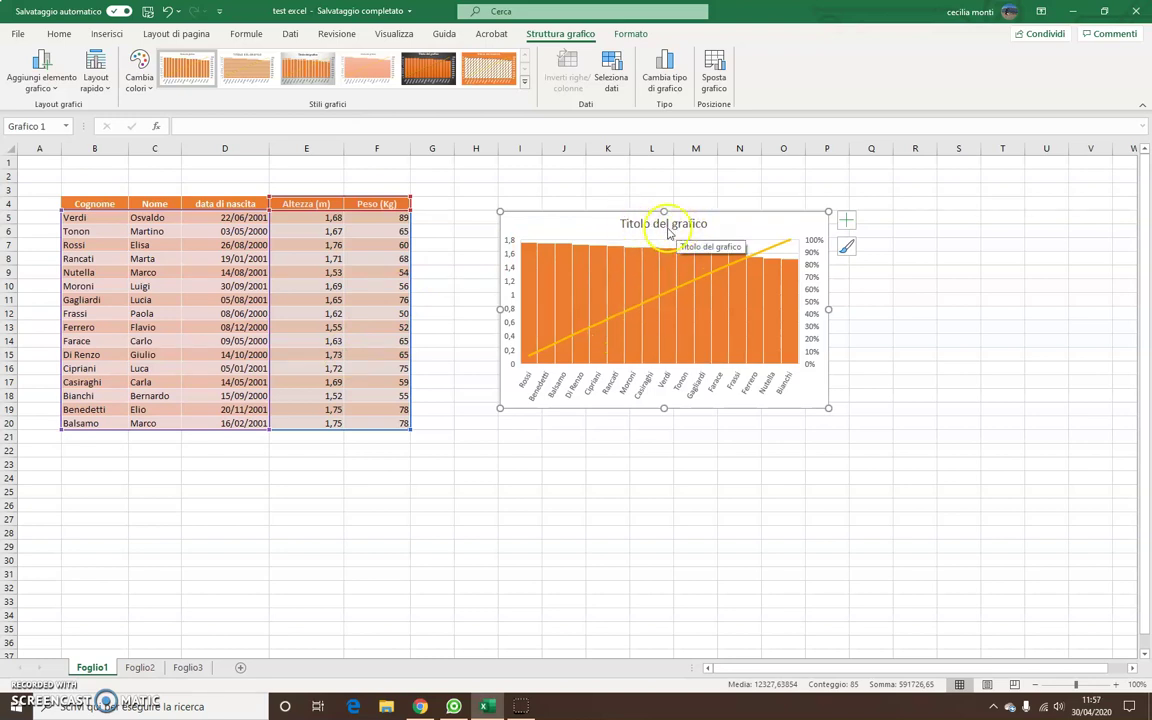
pyautogui.click(668, 228)
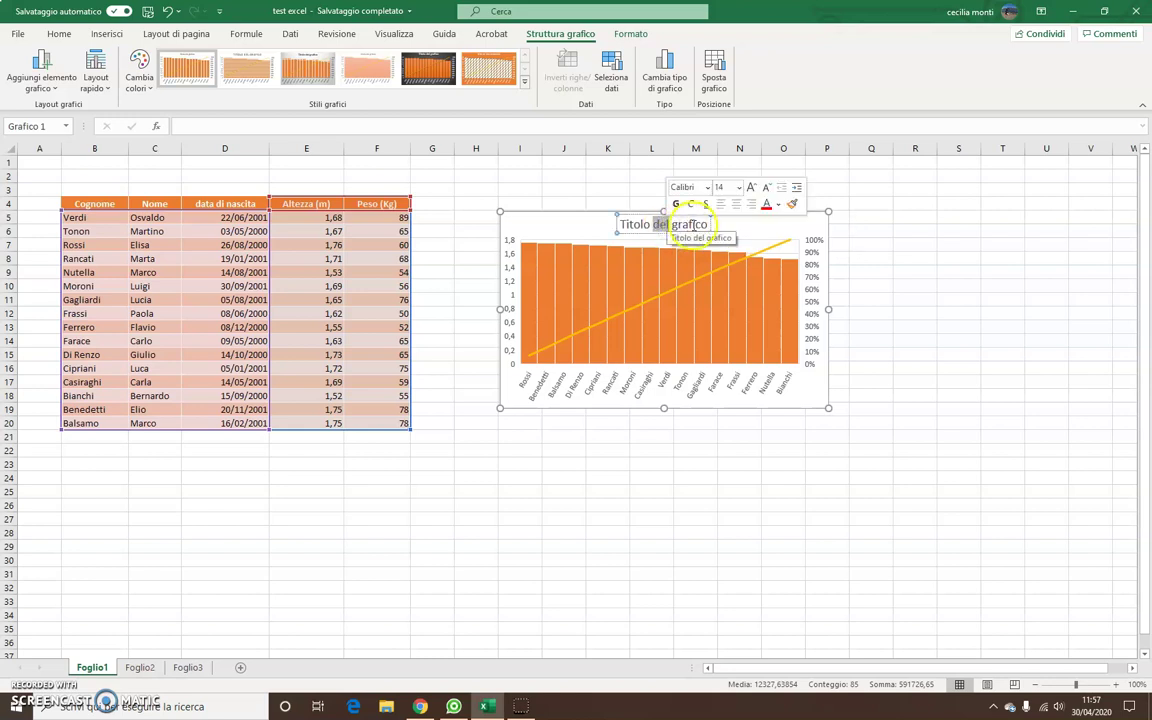
pyautogui.moveTo(668, 227); pyautogui.dragTo(709, 224)
pyautogui.tripleClick(648, 225)
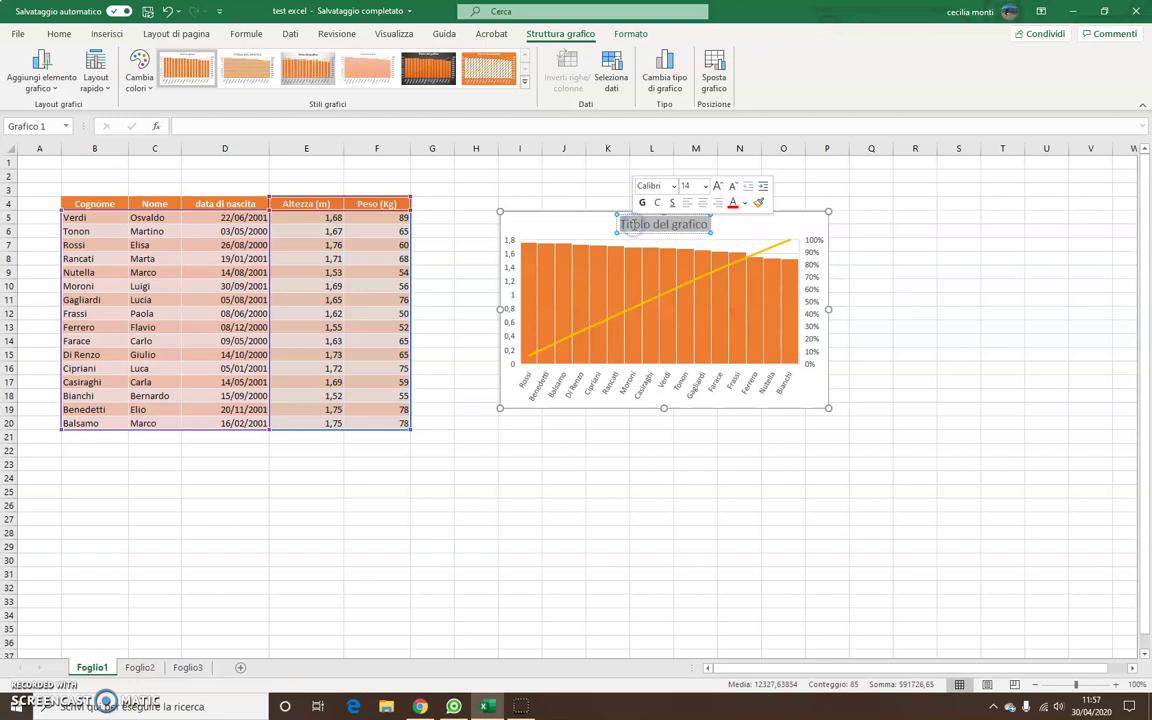
pyautogui.write('Alunni')
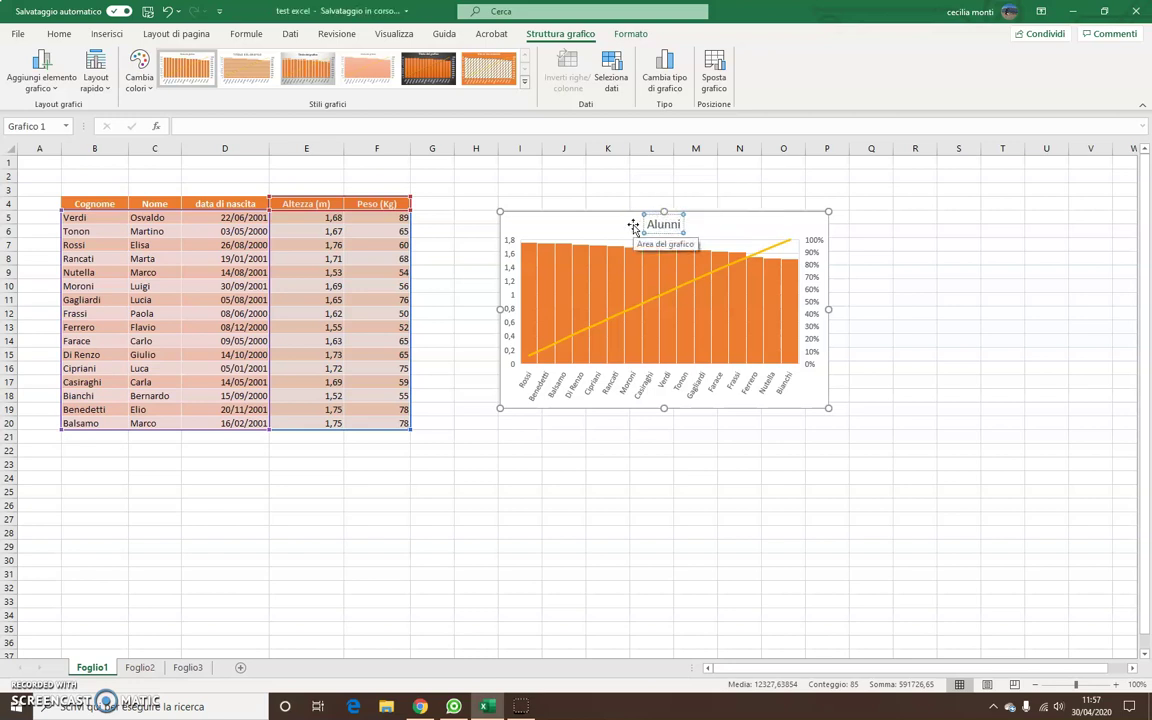
pyautogui.write(' classe terza')
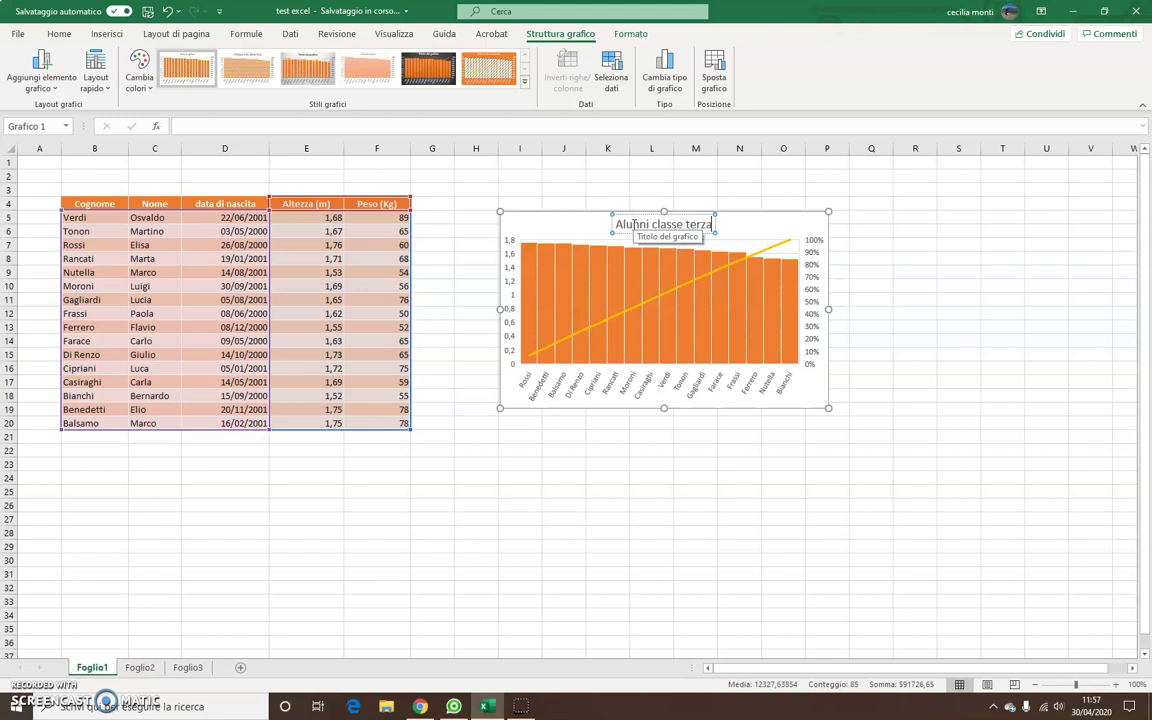
# - Browse the Pareto chart's styles and colours, then try a shape style from Formato
pyautogui.click(875, 283)
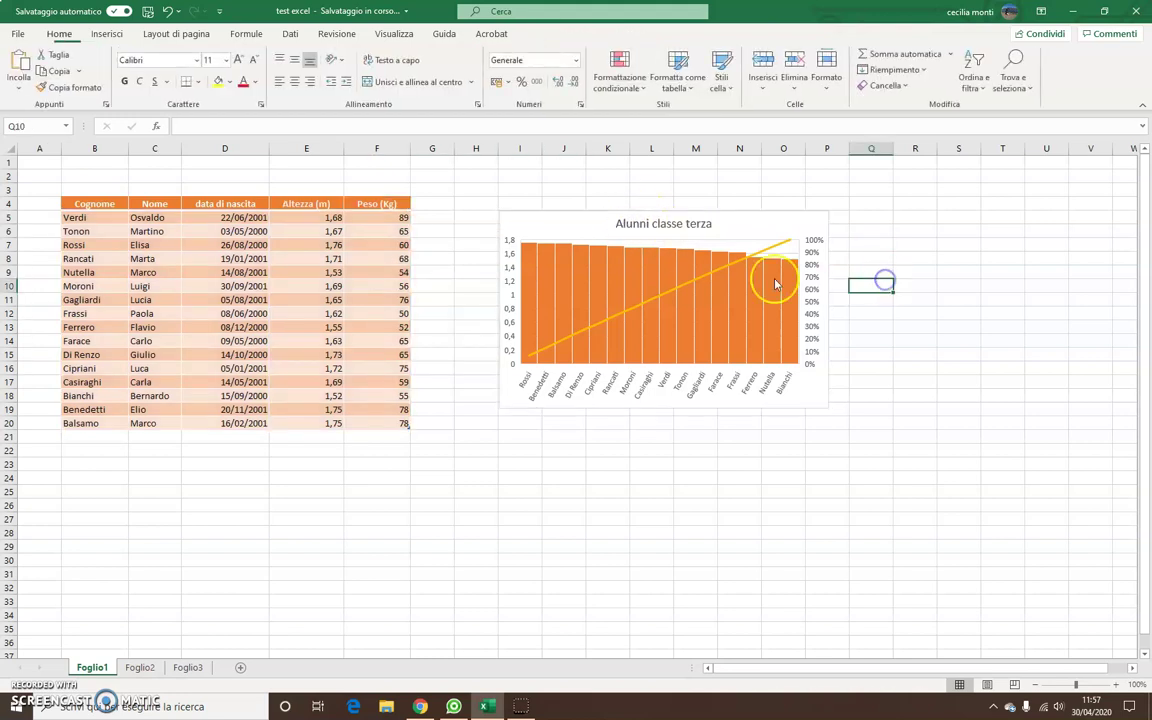
pyautogui.click(651, 236)
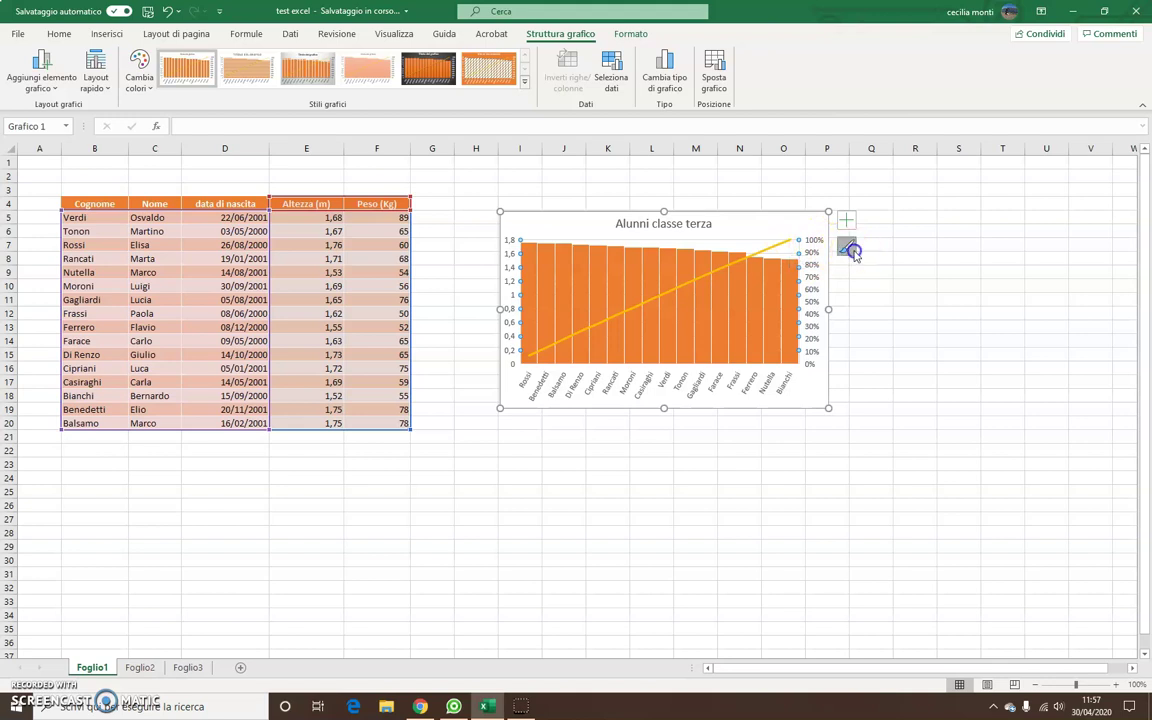
pyautogui.click(847, 248)
pyautogui.click(947, 437)
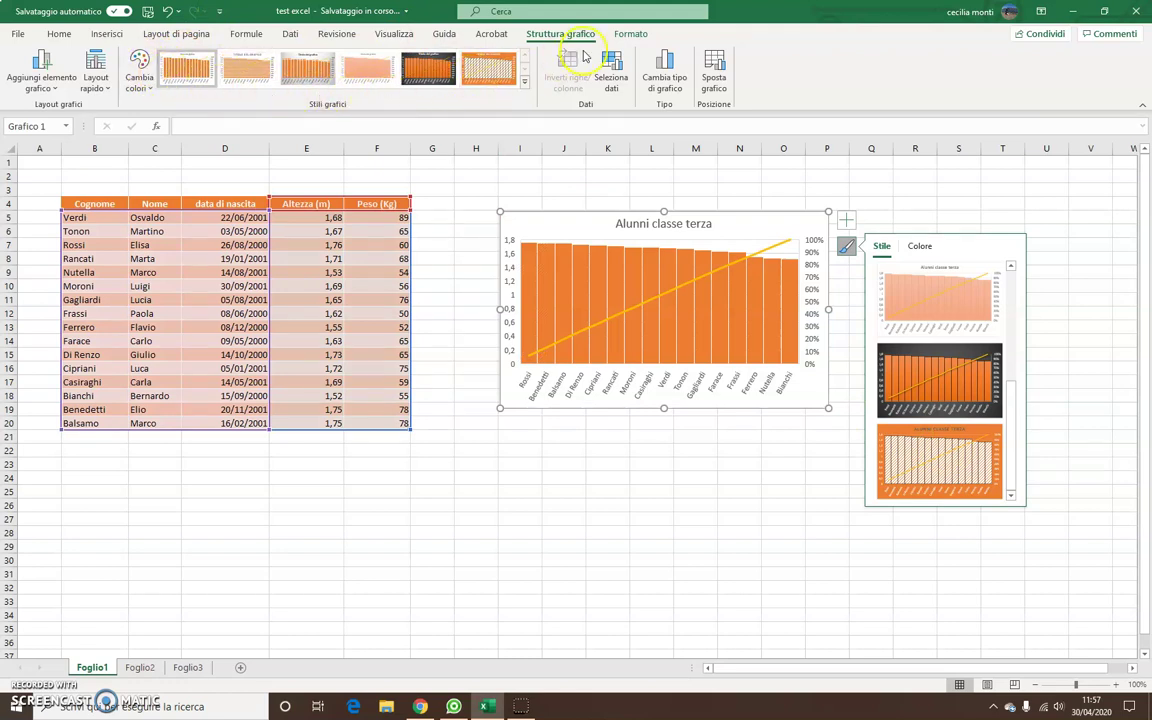
pyautogui.click(630, 34)
pyautogui.click(338, 72)
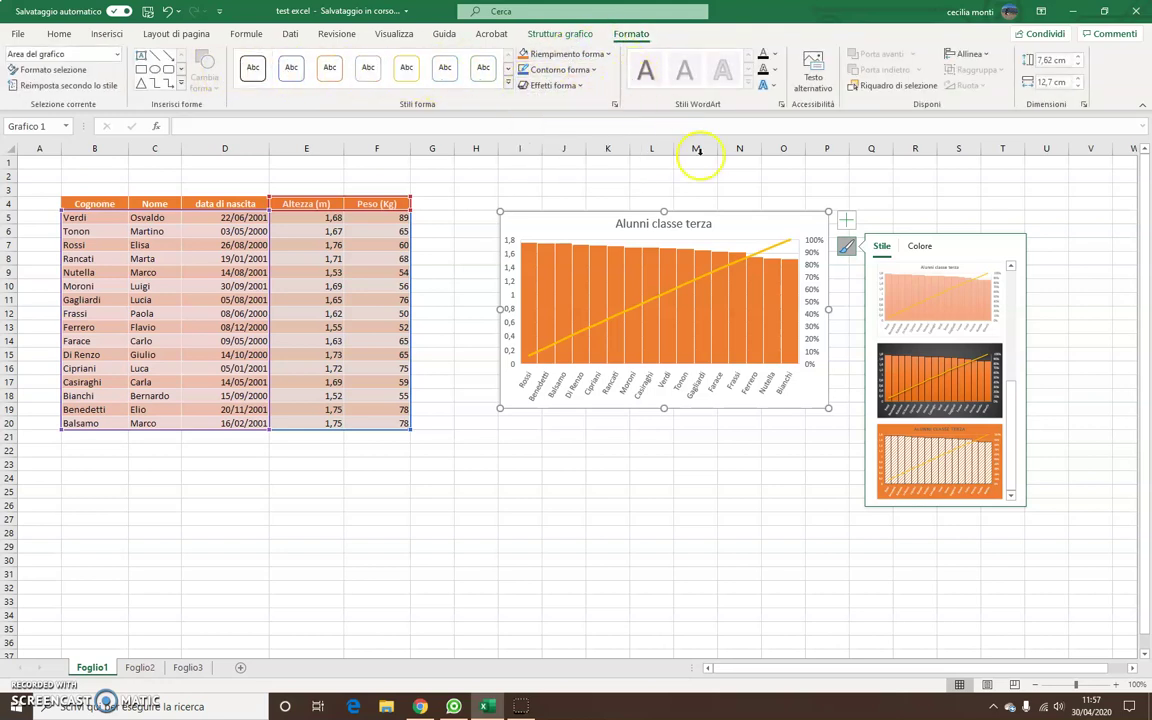
# - Add axis titles, column data labels and an 'Altezza (m)' legend to the Pareto chart
pyautogui.click(848, 223)
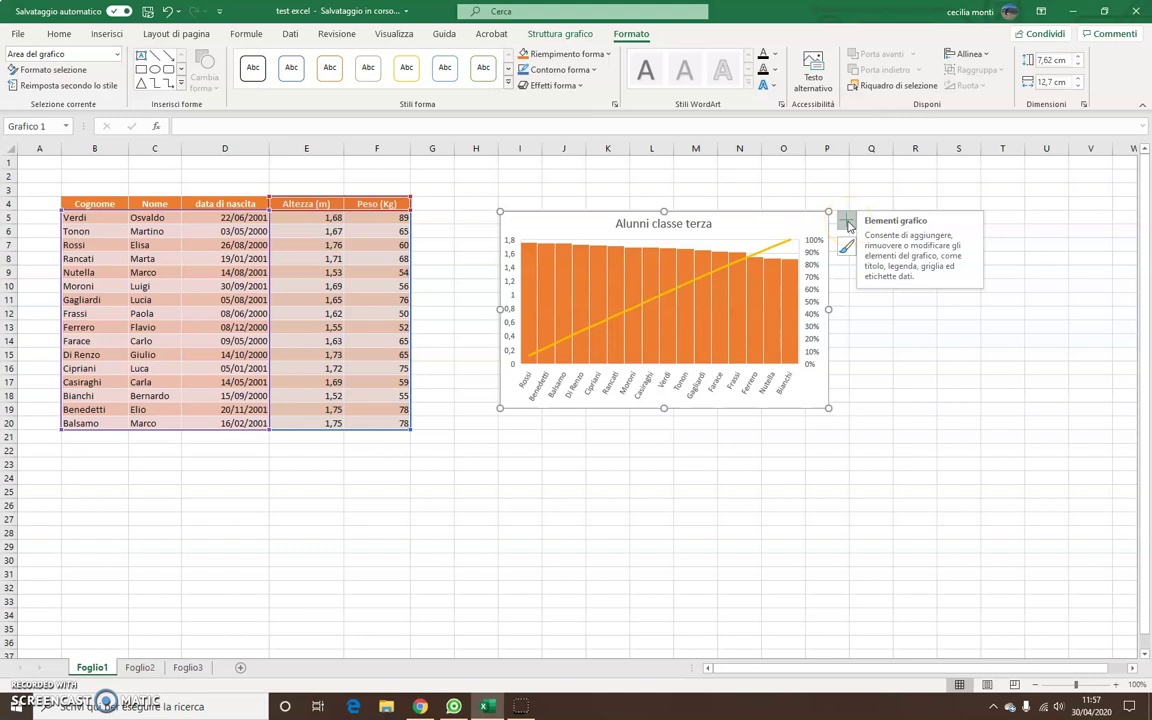
pyautogui.click(846, 222)
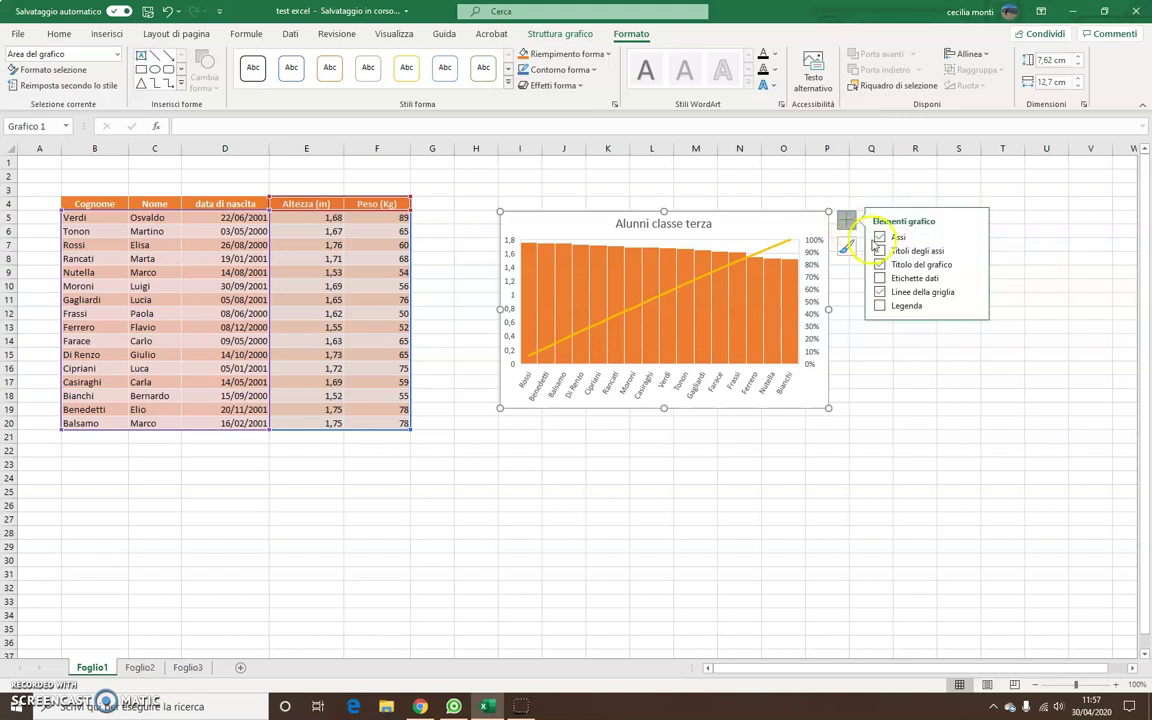
pyautogui.click(879, 251)
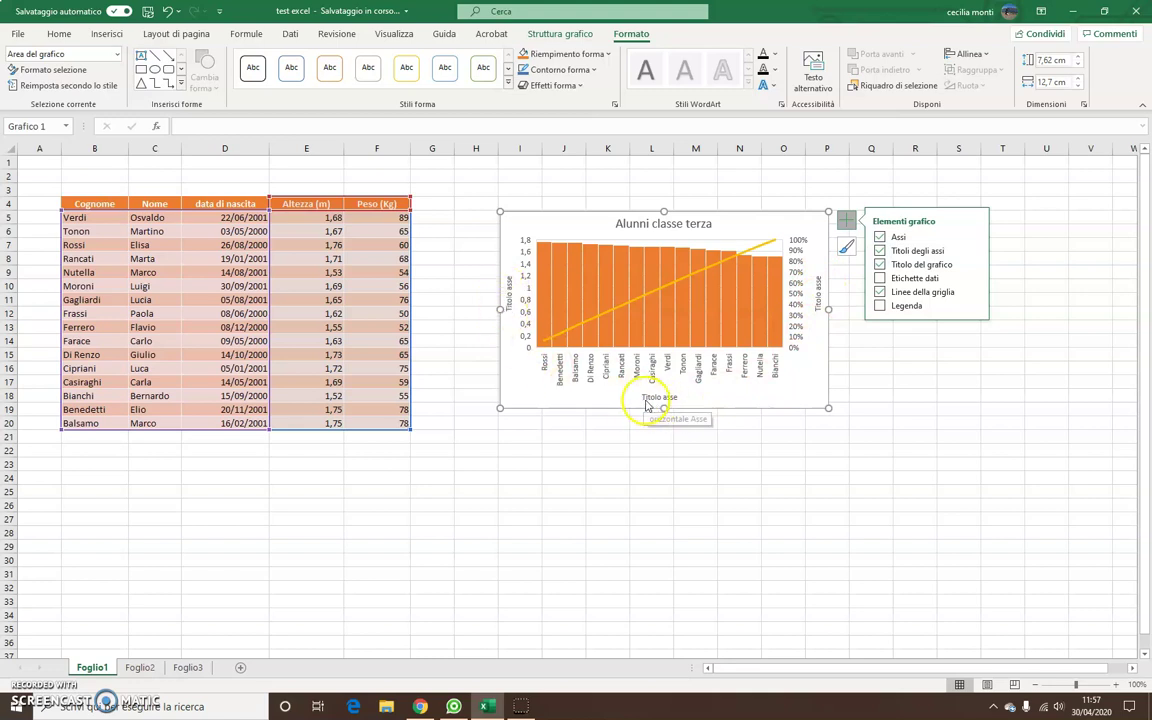
pyautogui.click(880, 278)
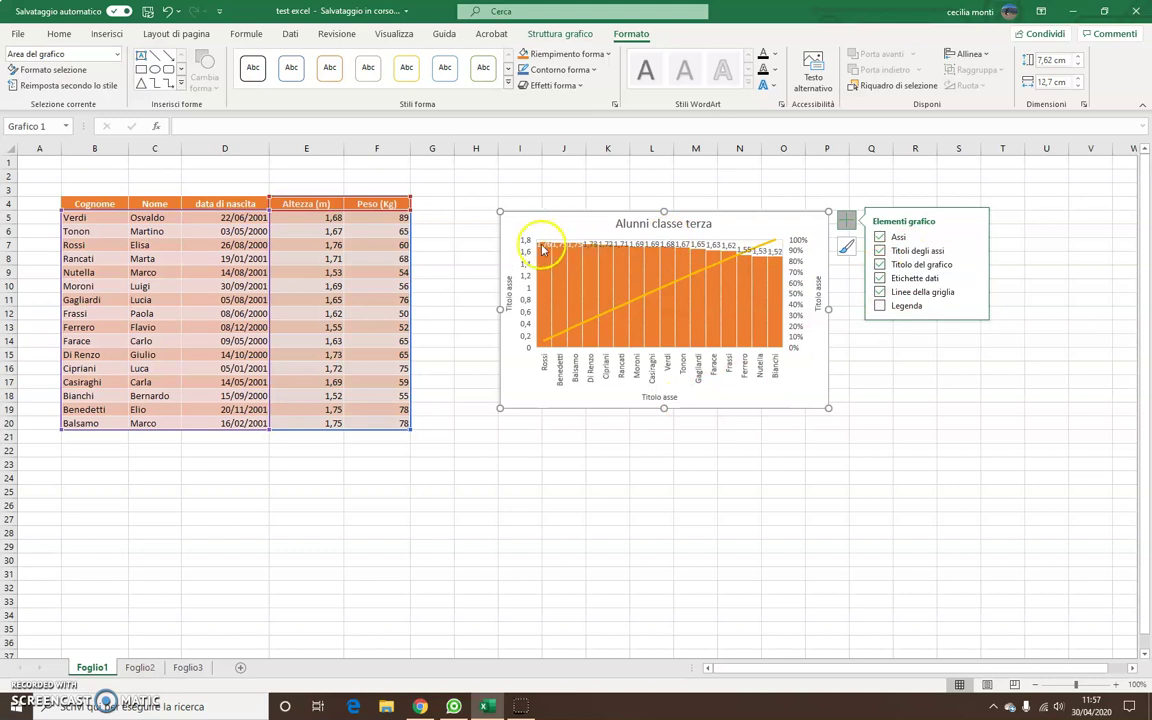
pyautogui.moveTo(774, 257)
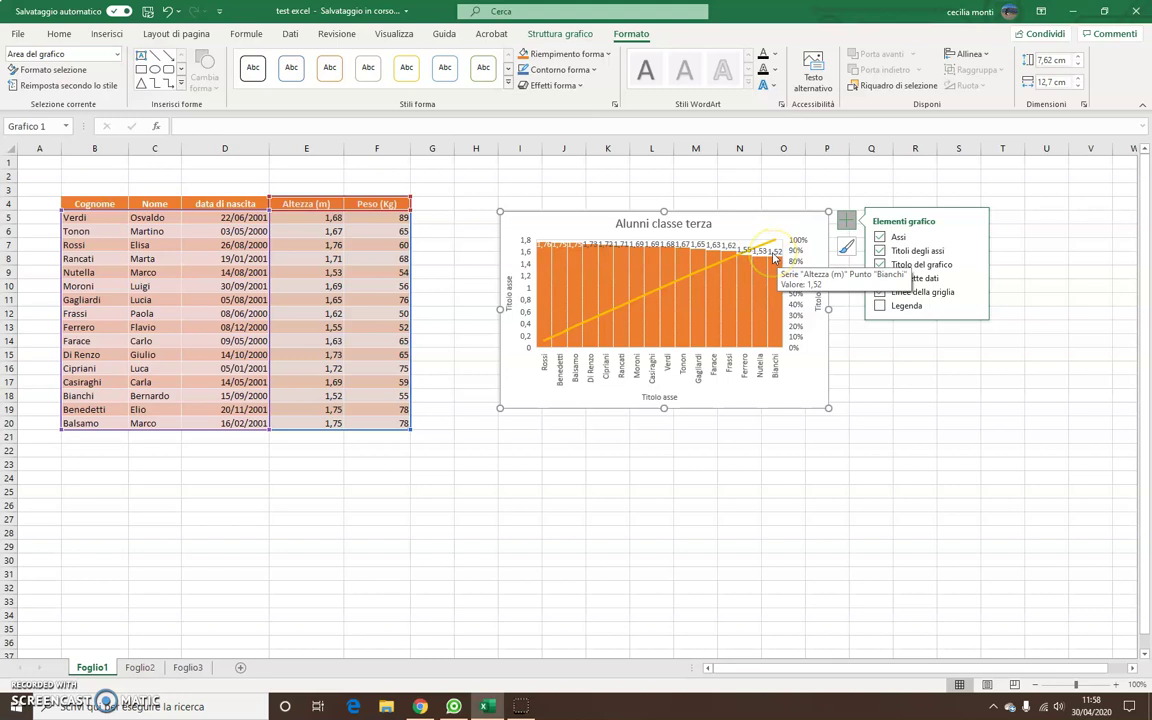
pyautogui.click(880, 306)
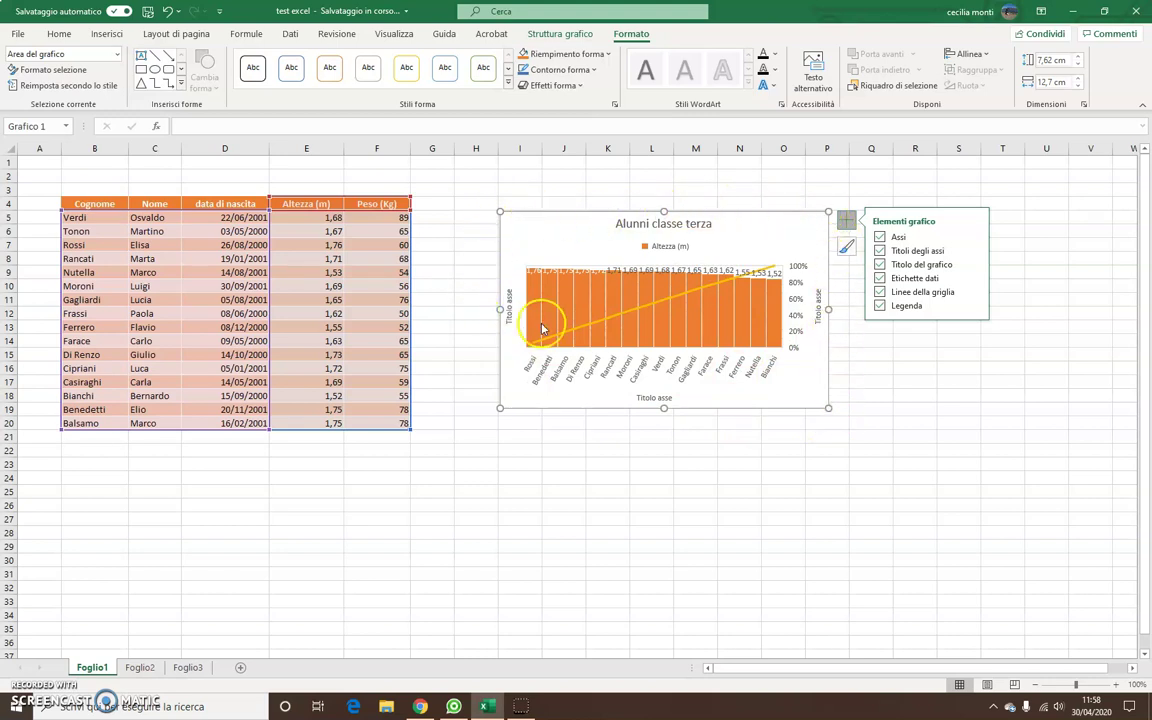
pyautogui.moveTo(547, 300)
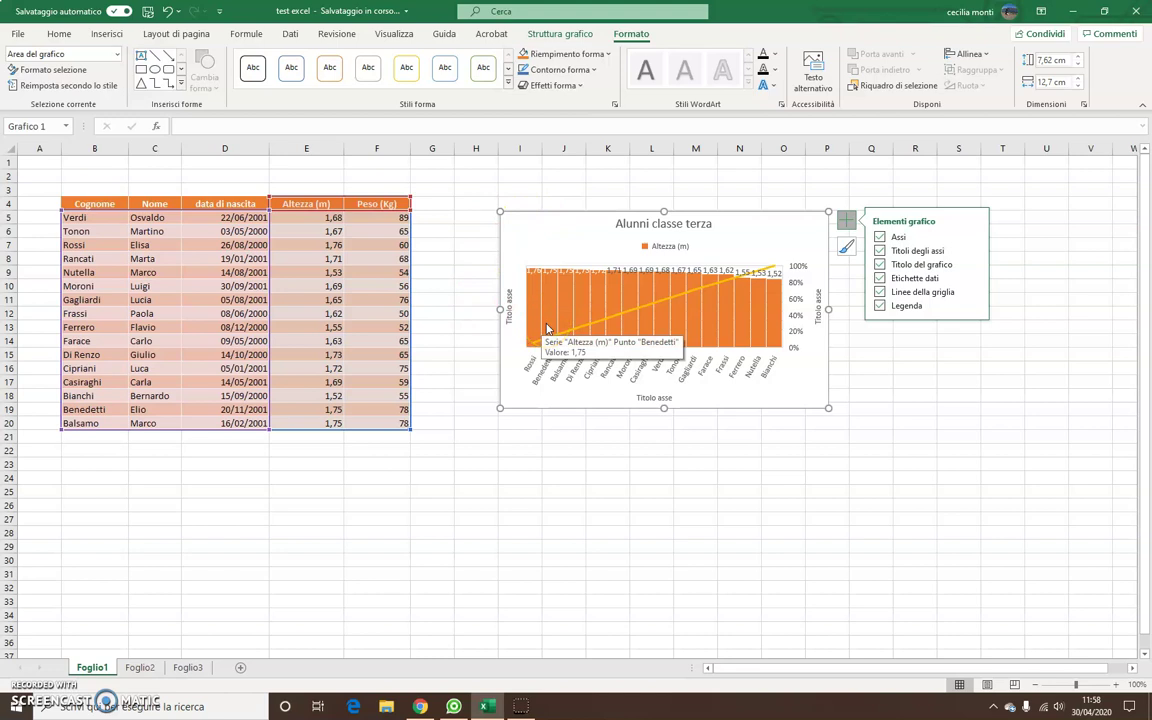
# - Enlarge the Pareto chart to about 15,31 × 20,88 cm, reaching row 33
pyautogui.moveTo(828, 408); pyautogui.dragTo(1040, 607)
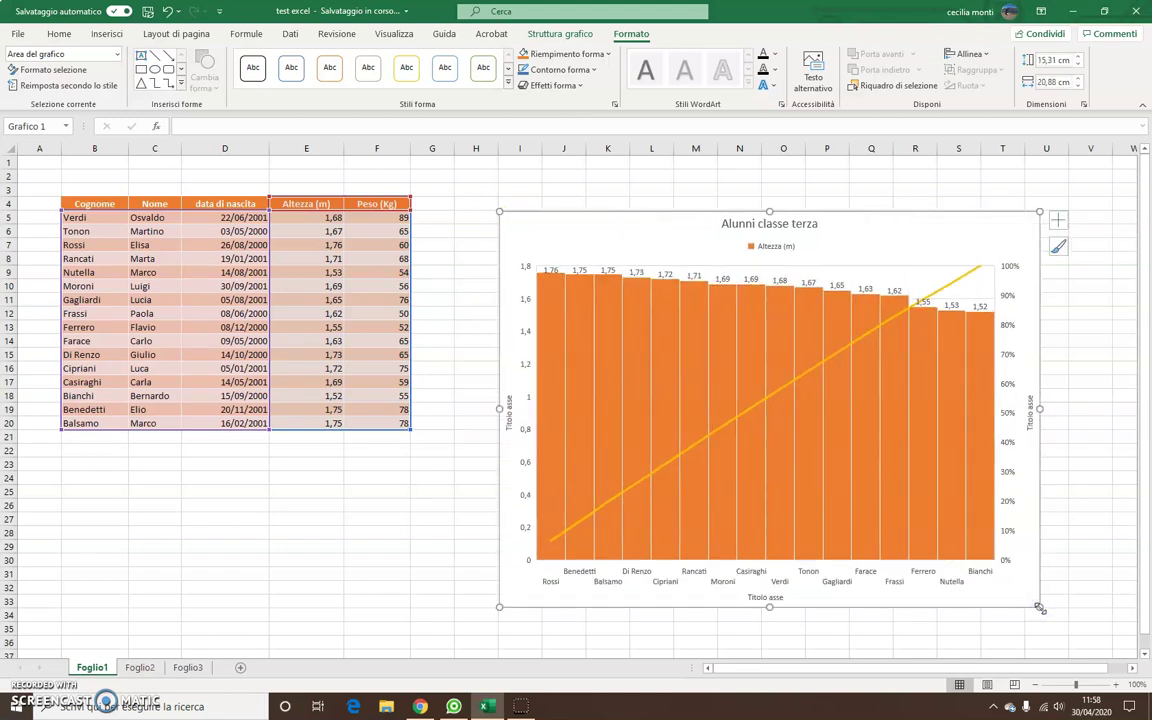